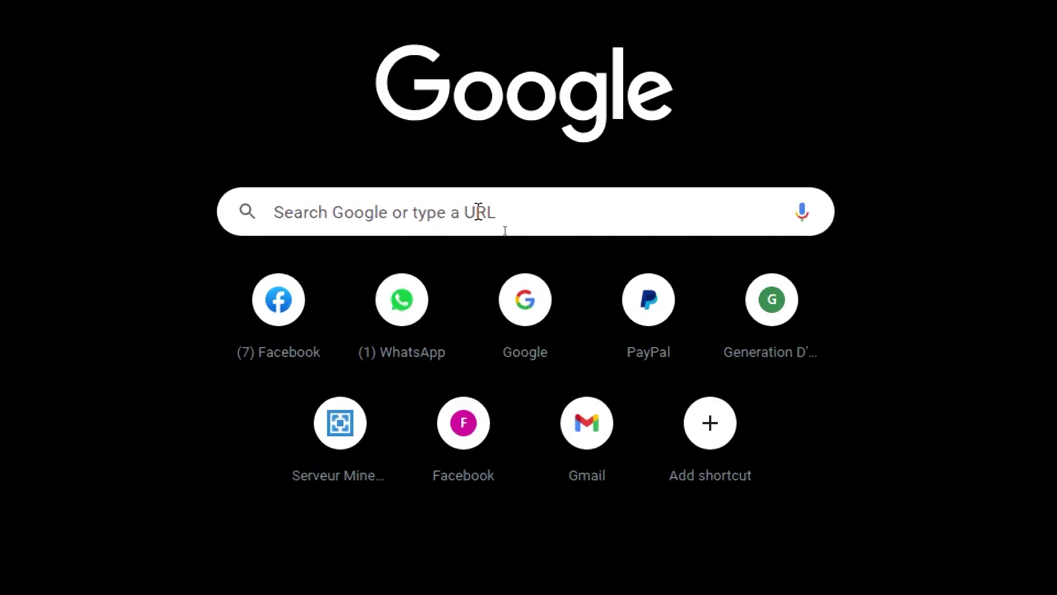
# Search Google for 'shopify' after removing the extra word 'png' from the query
pyautogui.click(477, 211)
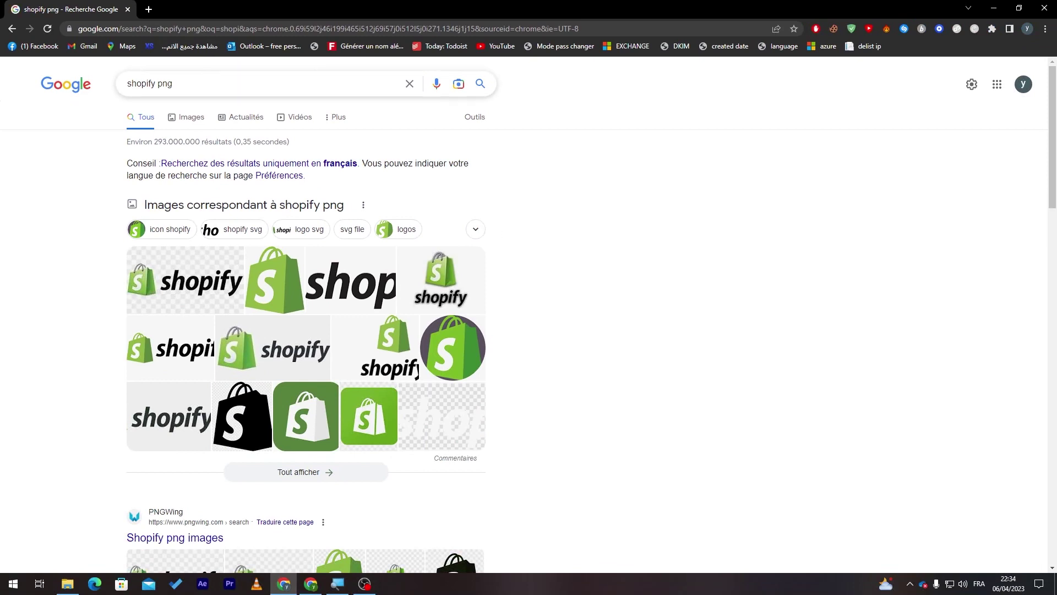
pyautogui.doubleClick(164, 83)
pyautogui.press('BackSpace')
pyautogui.press('Return')
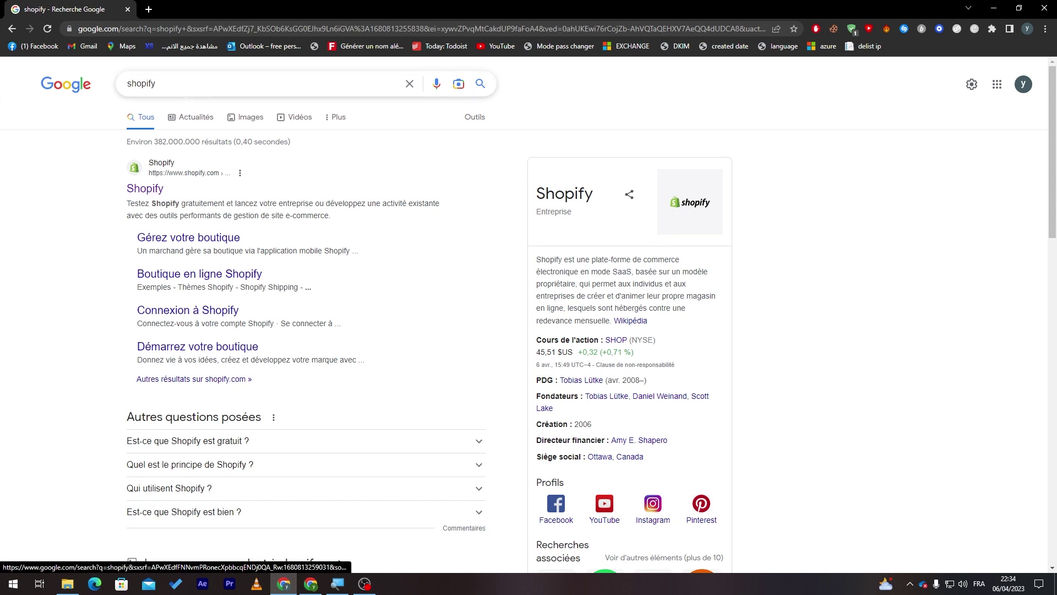
# Refine the search to 'shopify english' and open the official shopify.com result
pyautogui.click(161, 83)
pyautogui.write('en')
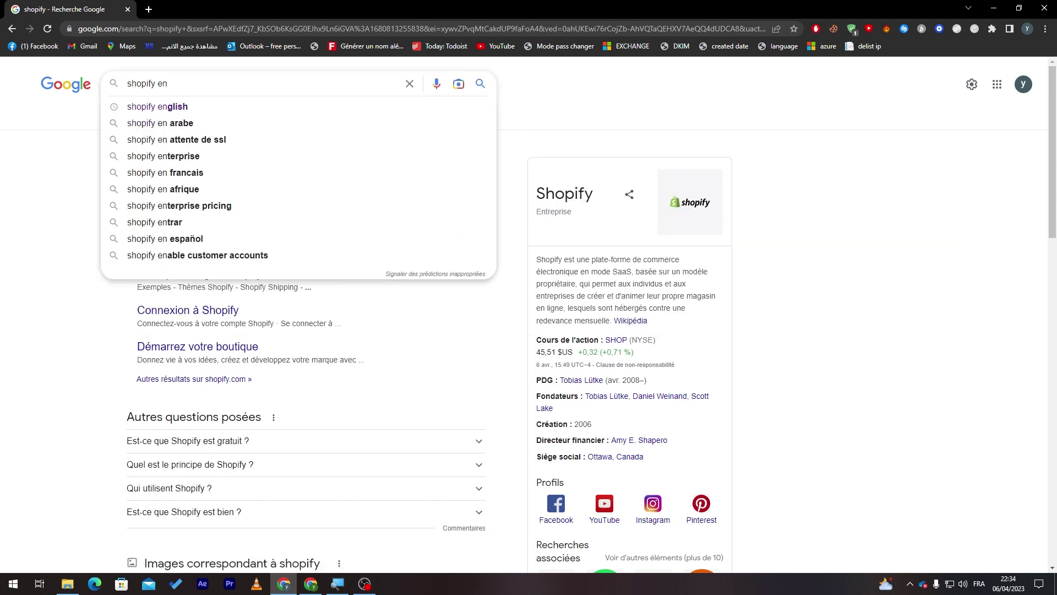
pyautogui.press('Down')
pyautogui.press('Return')
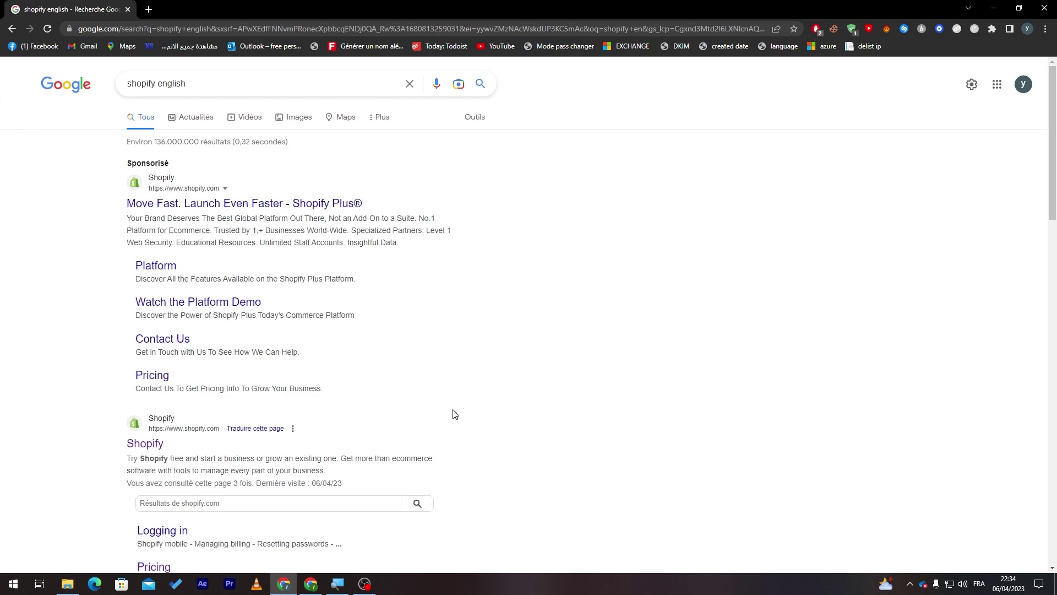
pyautogui.scroll(-5, 746, 306)
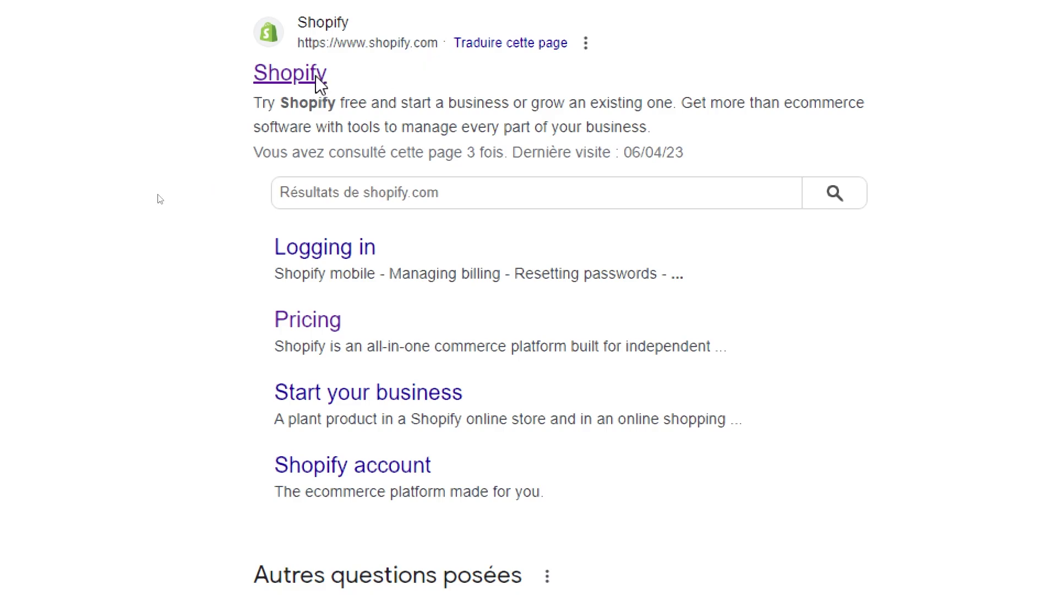
pyautogui.click(318, 82)
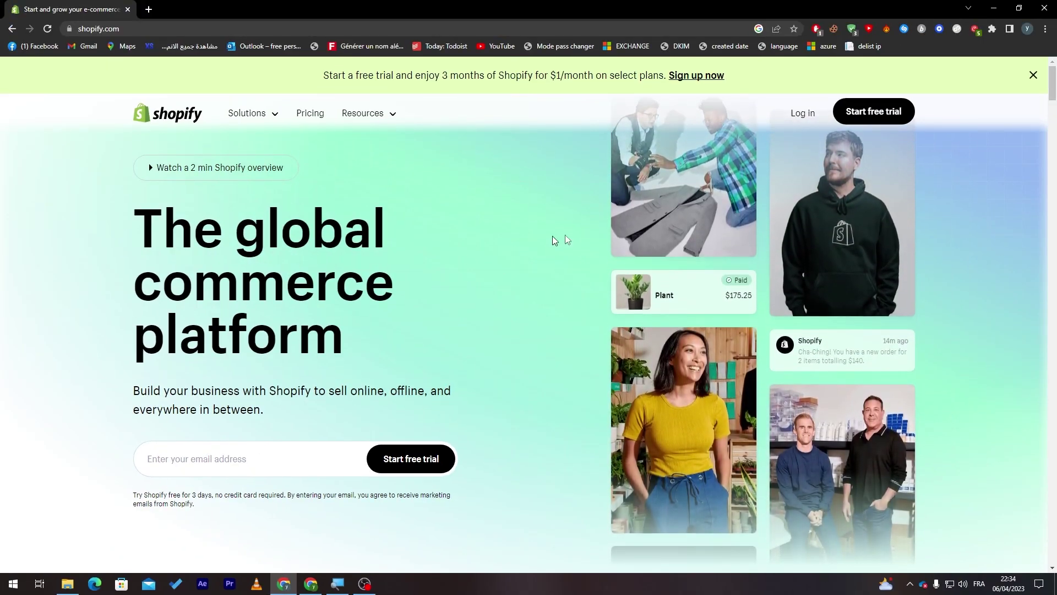
# Close the green promo banner and start the Shopify free trial
pyautogui.click(1033, 75)
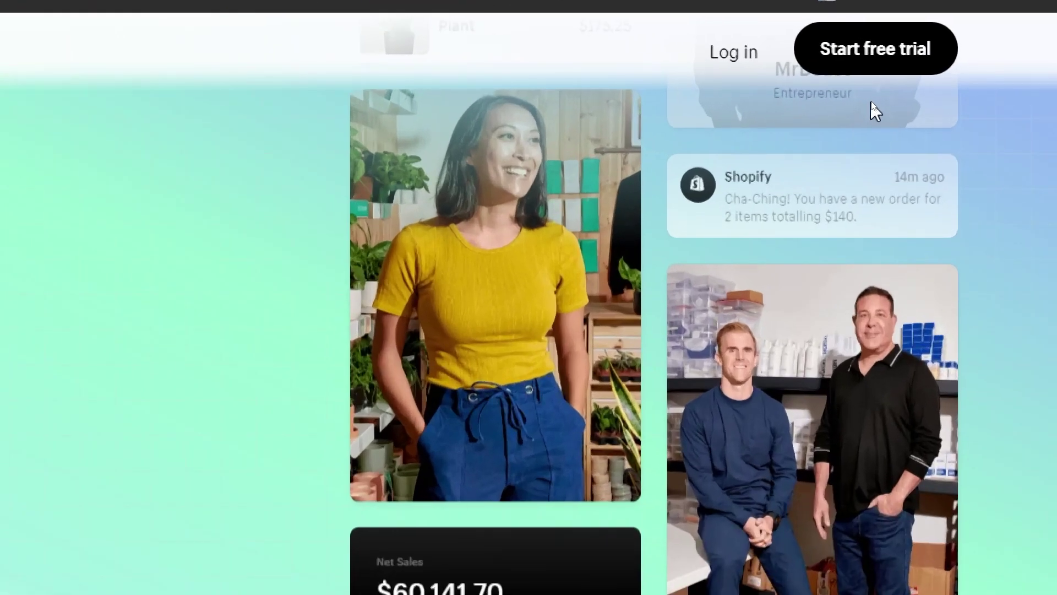
pyautogui.click(864, 63)
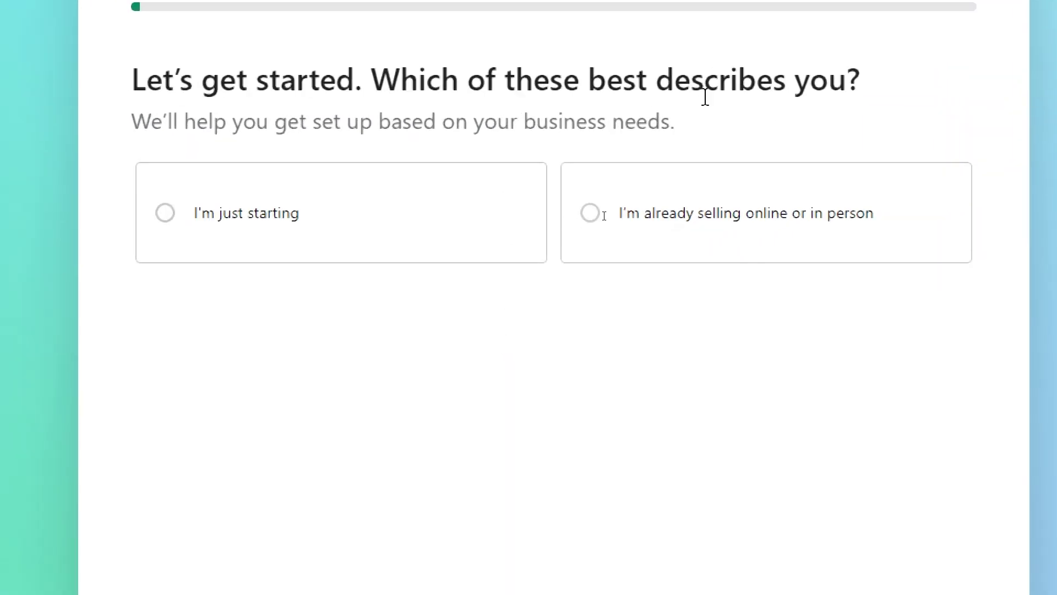
# Answer onboarding with 'I'm just starting', 'An online store' and 'I'll decide later'
pyautogui.click(256, 244)
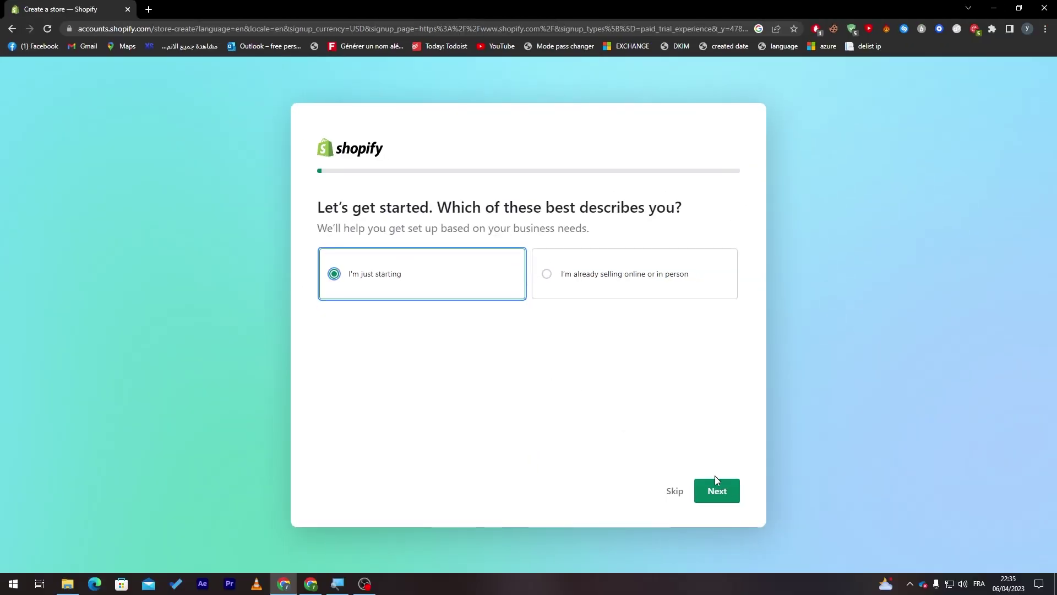
pyautogui.click(716, 480)
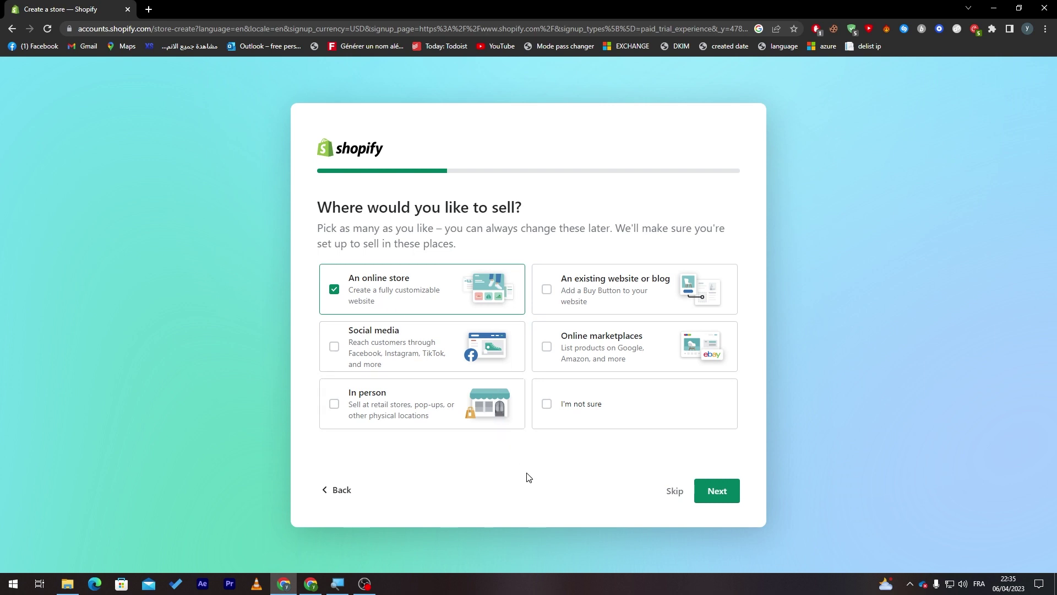
pyautogui.click(731, 503)
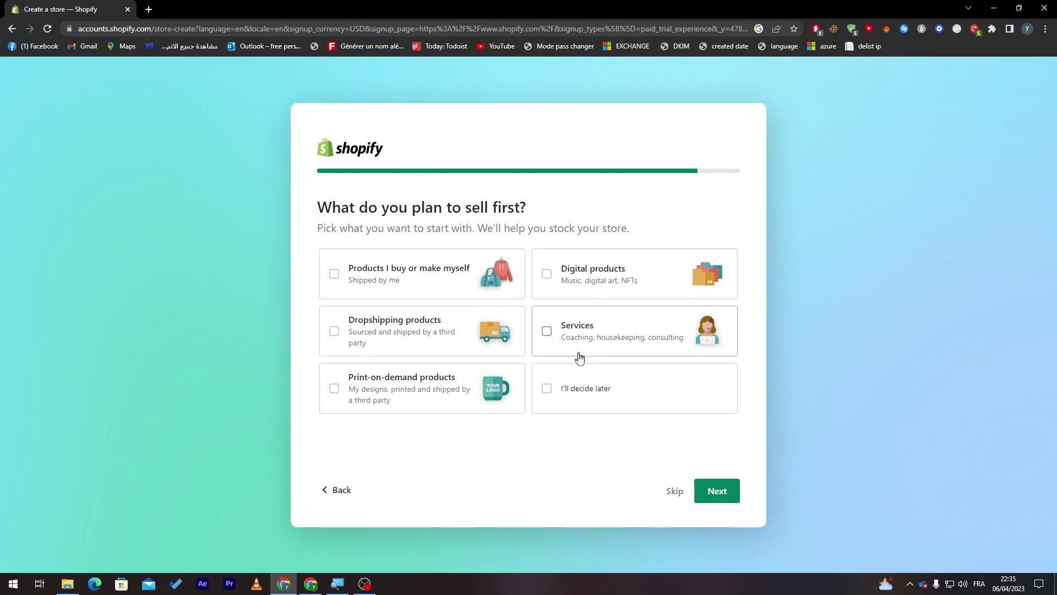
pyautogui.click(638, 495)
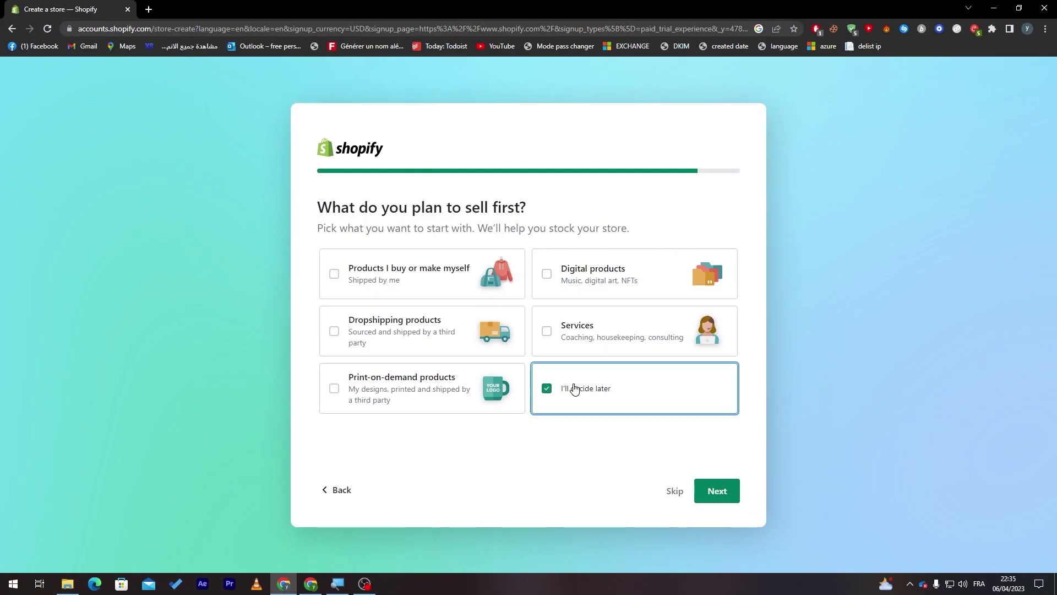
pyautogui.click(715, 490)
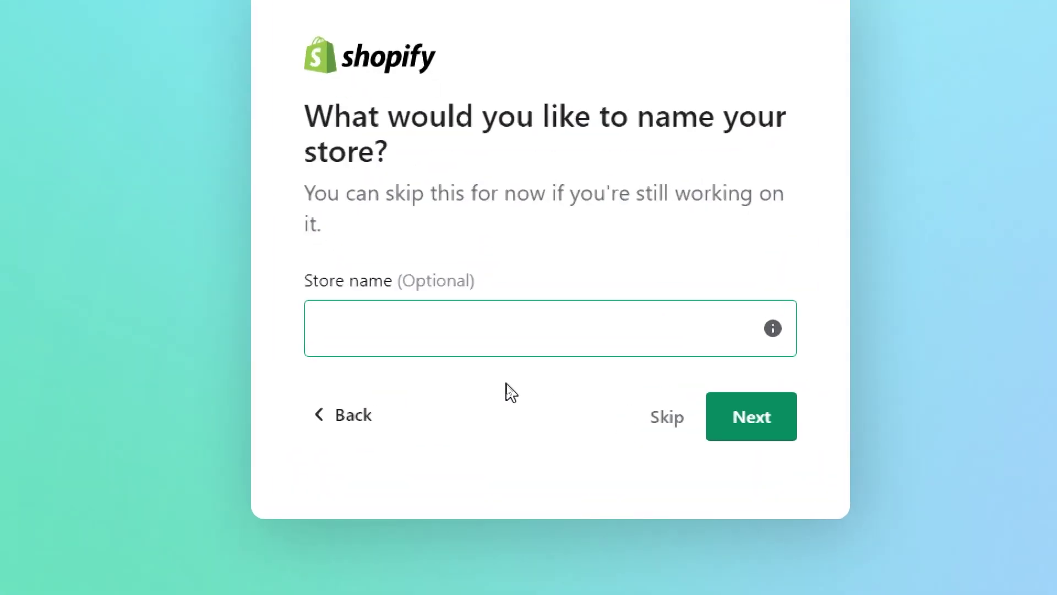
# Name the store 'TutorialVideo' and keep Morocco as the business location
pyautogui.click(501, 356)
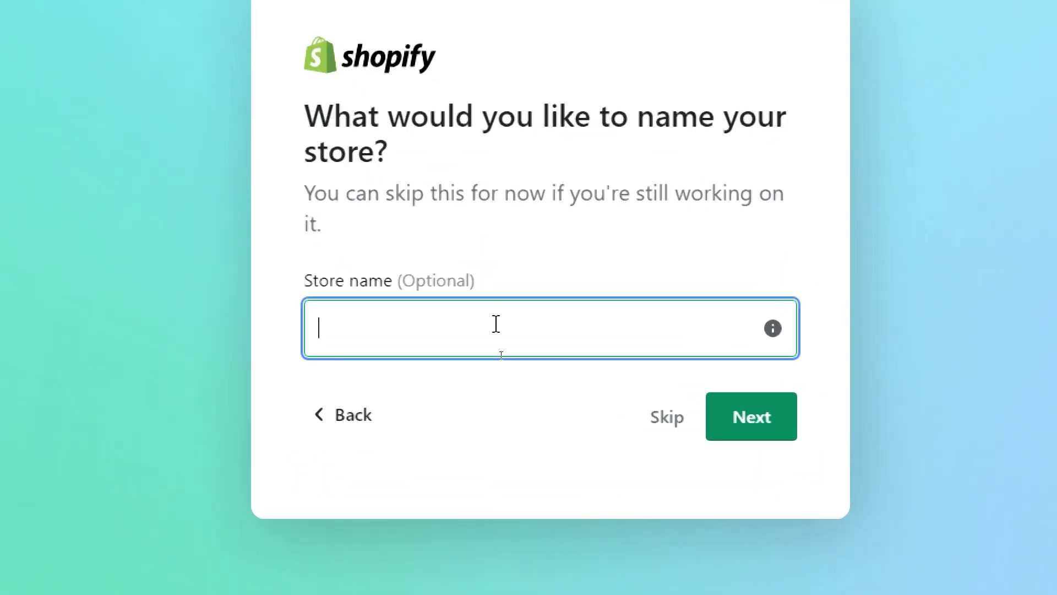
pyautogui.write('Tutorial')
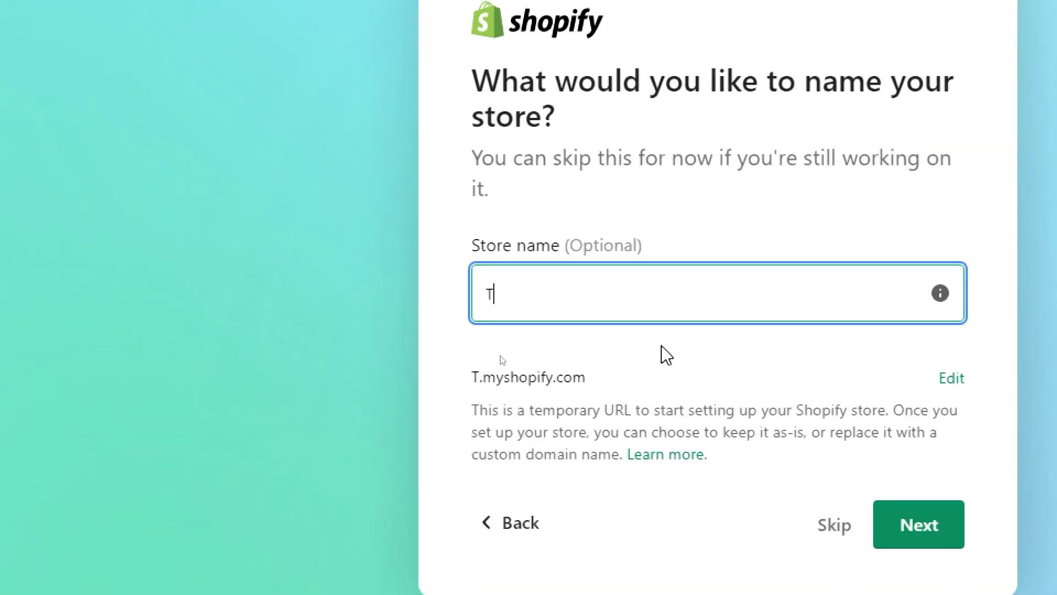
pyautogui.write('Video')
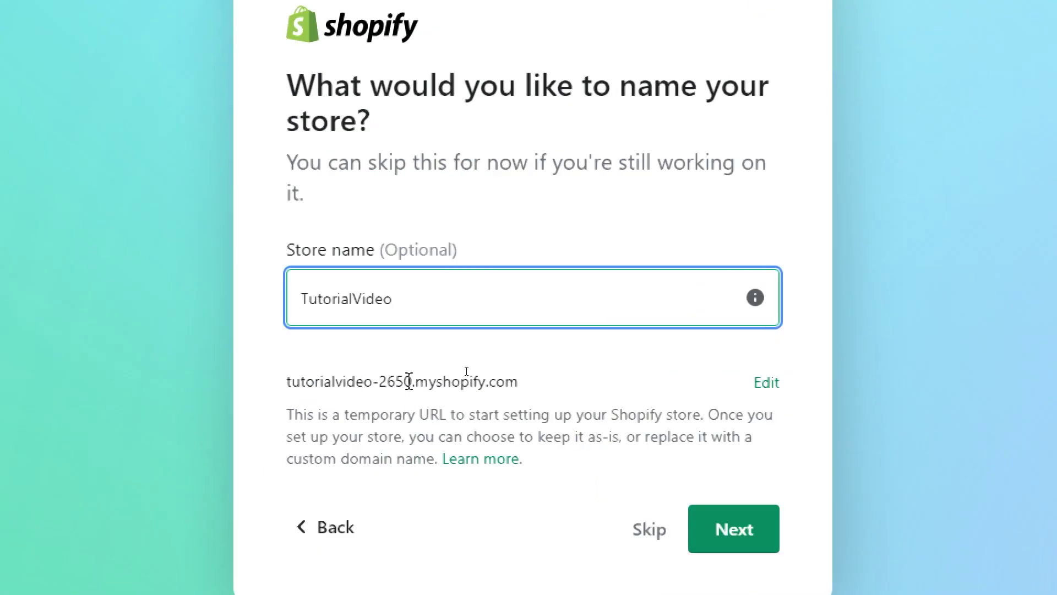
pyautogui.click(734, 543)
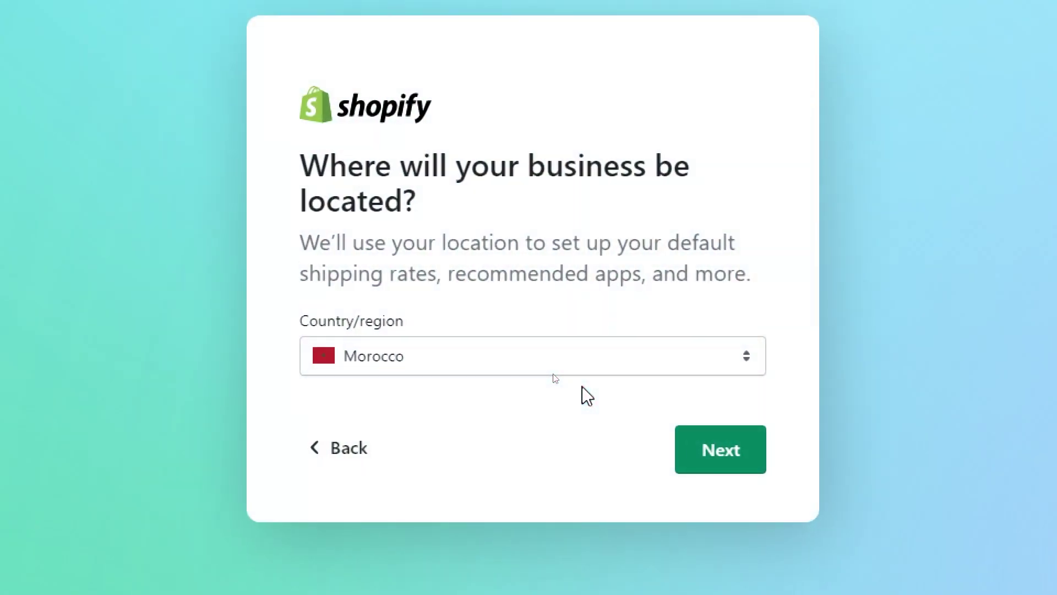
pyautogui.click(740, 462)
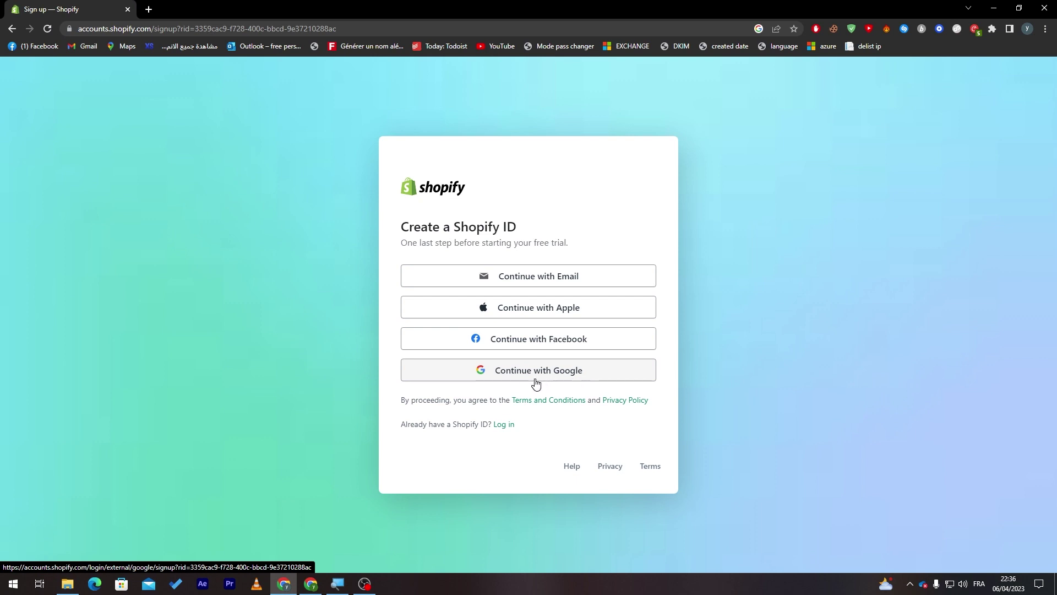
# Create the Shopify ID by signing up with a Google account
pyautogui.click(522, 378)
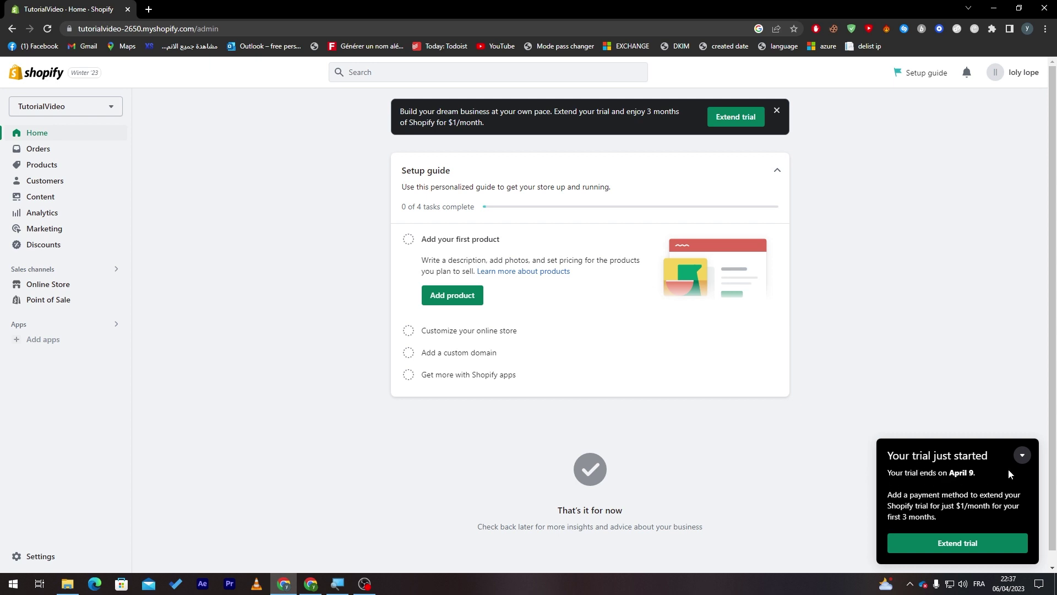
# Collapse the trial notice popup on the store admin Home
pyautogui.click(1022, 457)
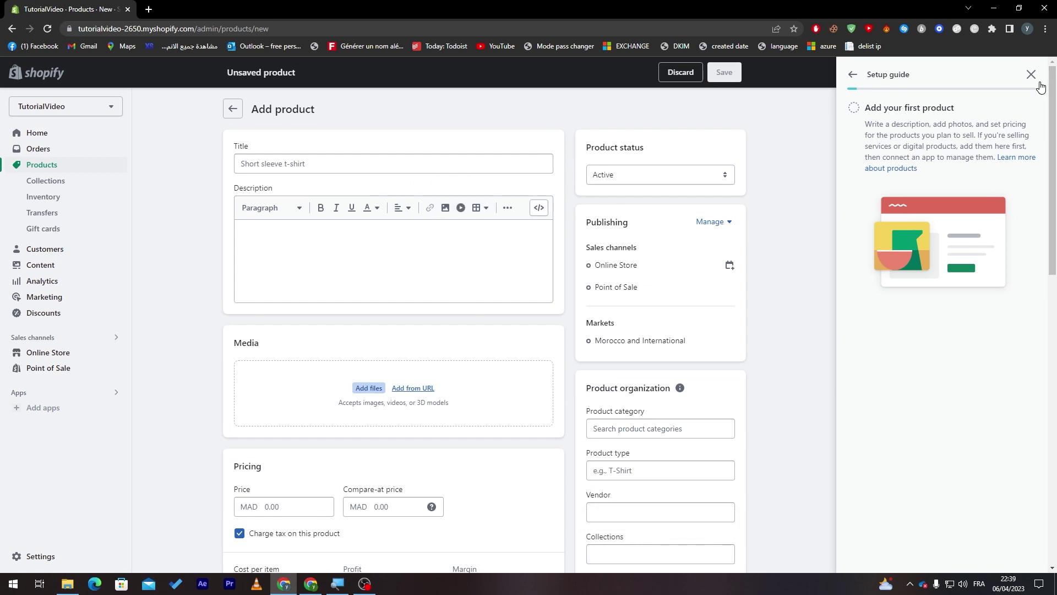
# Title the product 'Iphone X' and stay on the unsaved product form
pyautogui.scroll(-1, 809, 181)
pyautogui.scroll(1, 809, 182)
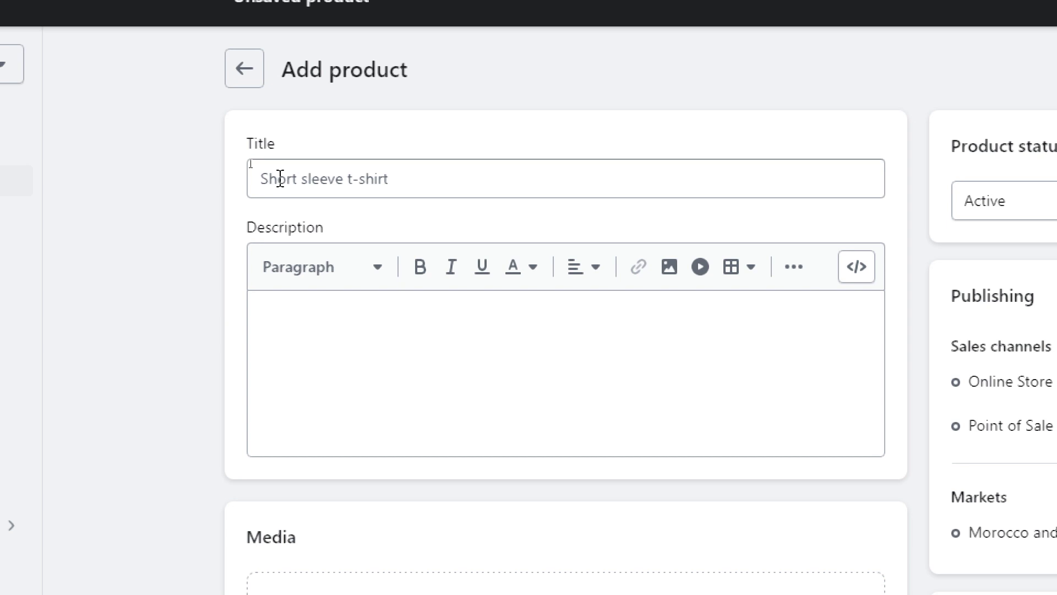
pyautogui.click(387, 189)
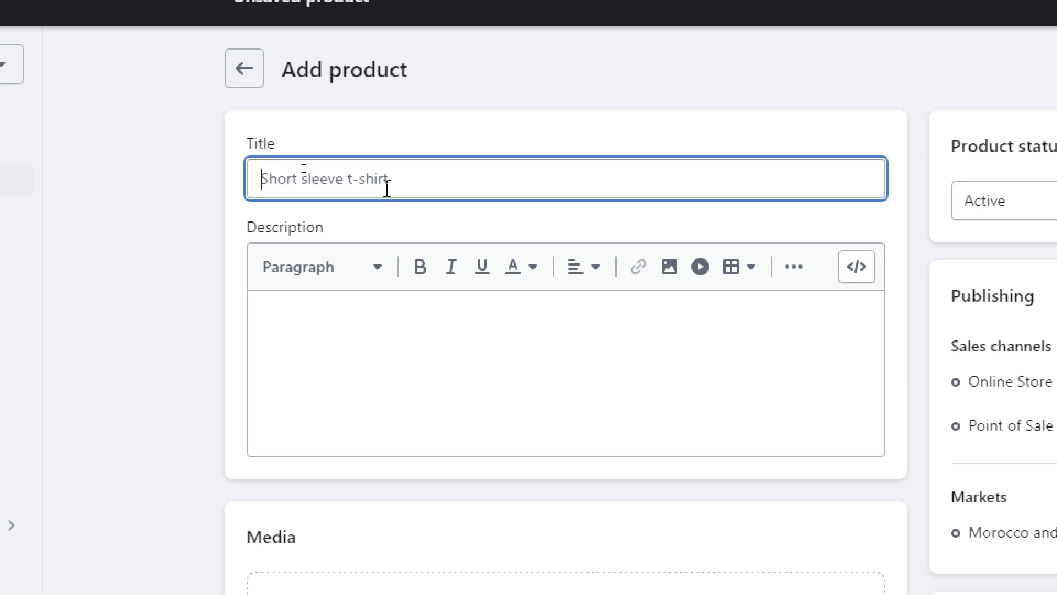
pyautogui.write('Iphone X')
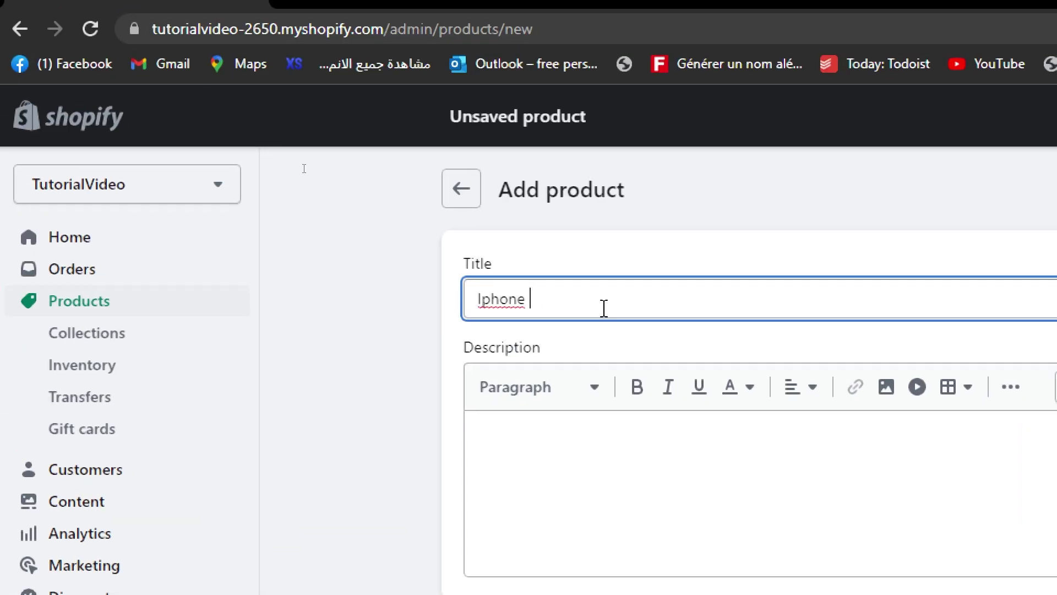
pyautogui.click(142, 302)
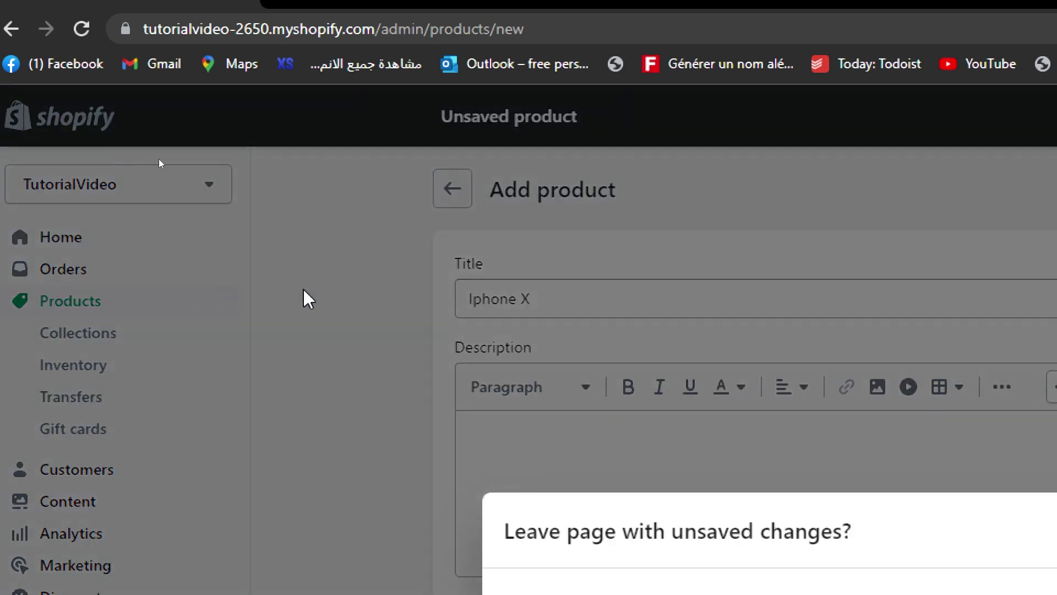
pyautogui.click(440, 309)
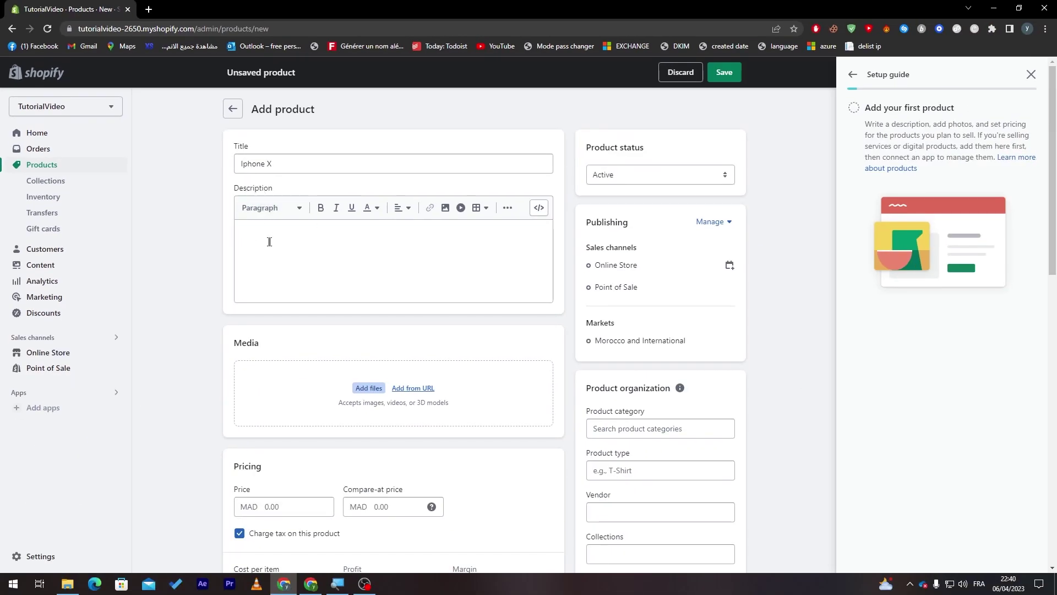
pyautogui.click(153, 5)
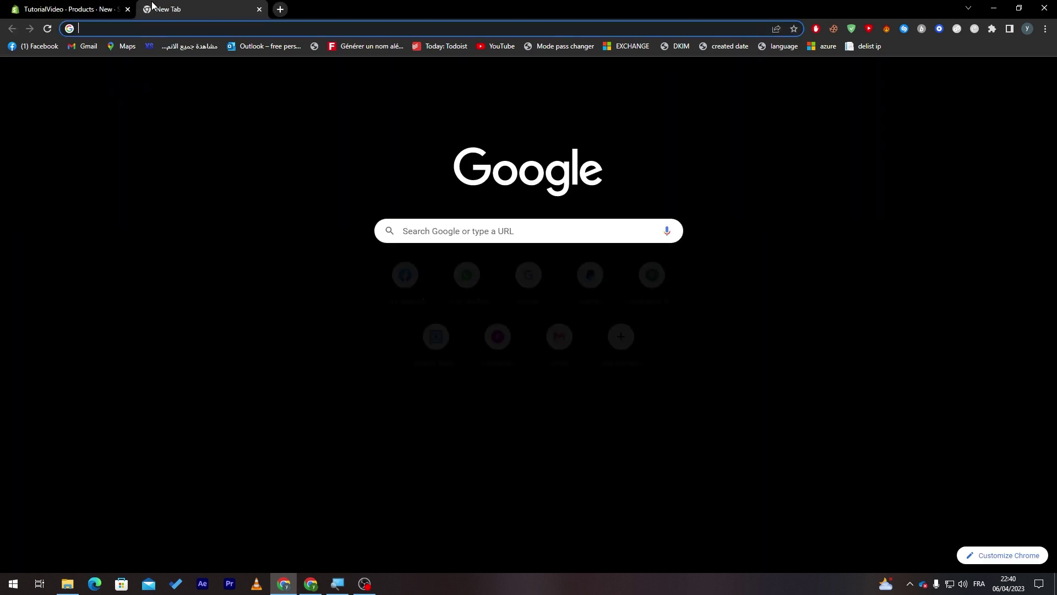
pyautogui.write('iphone x amazon')
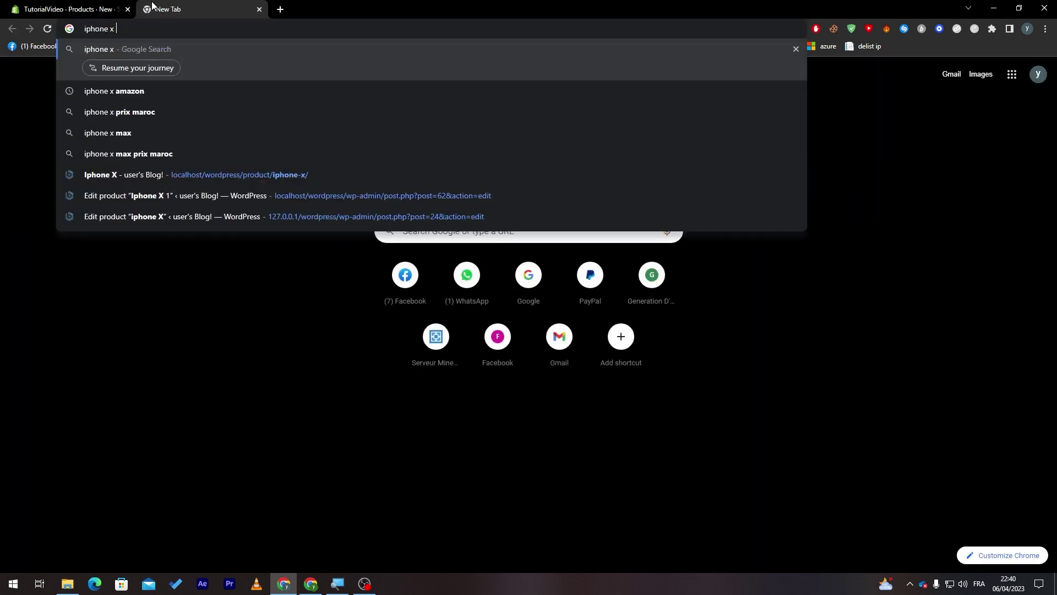
pyautogui.press('Return')
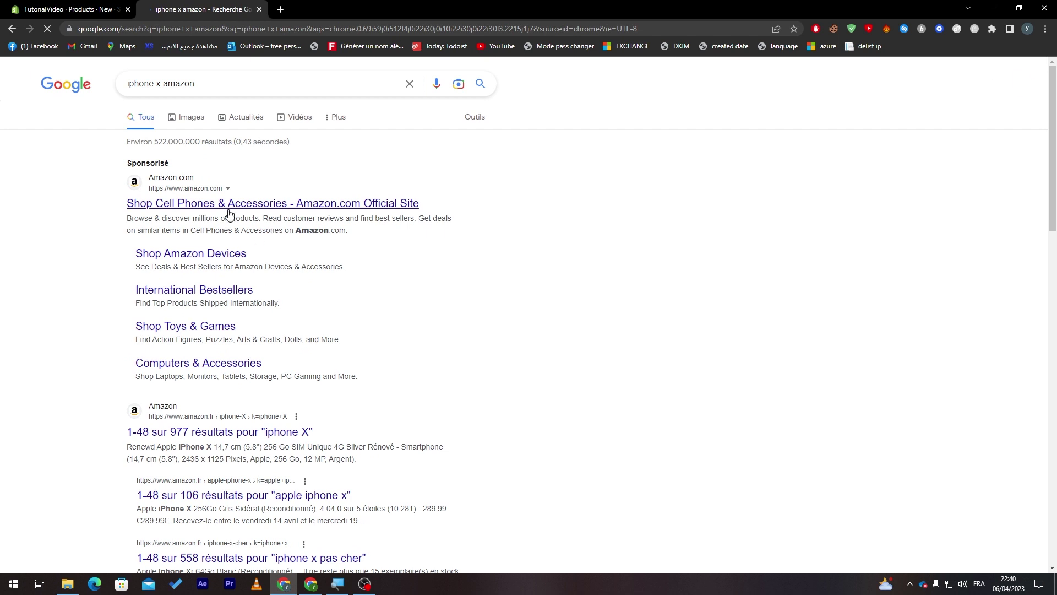
pyautogui.click(218, 205)
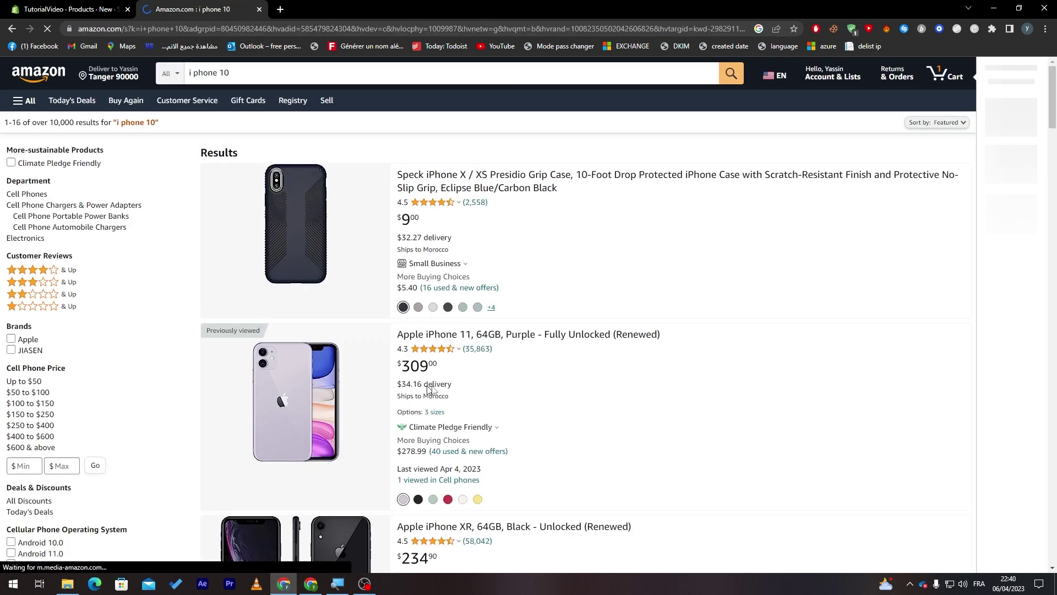
# Open the Apple iPhone 11 64GB Purple listing and select its 'About this item' bullets
pyautogui.click(507, 334)
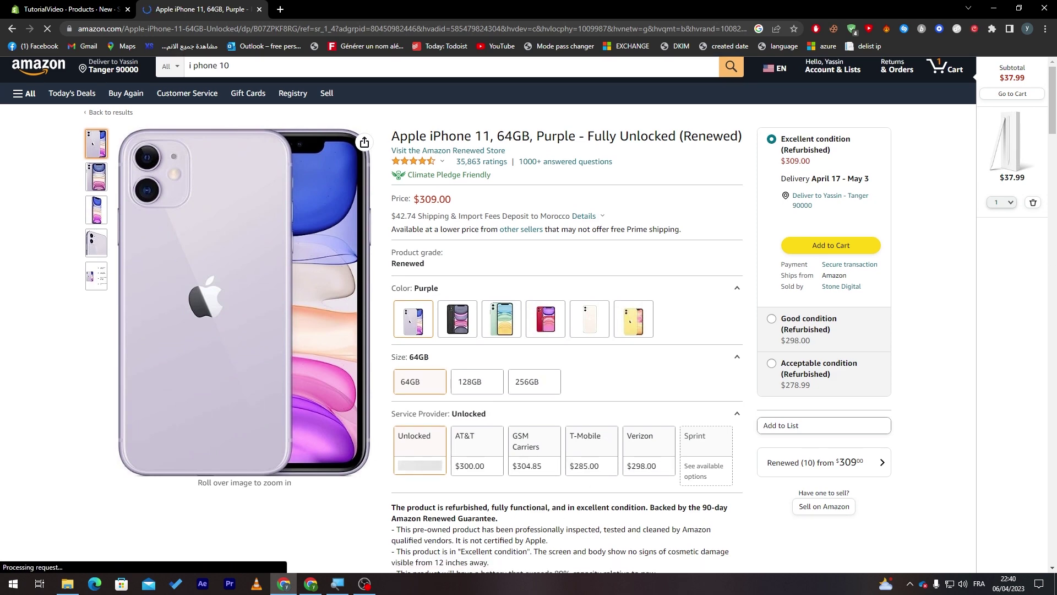
pyautogui.scroll(-8, 486, 398)
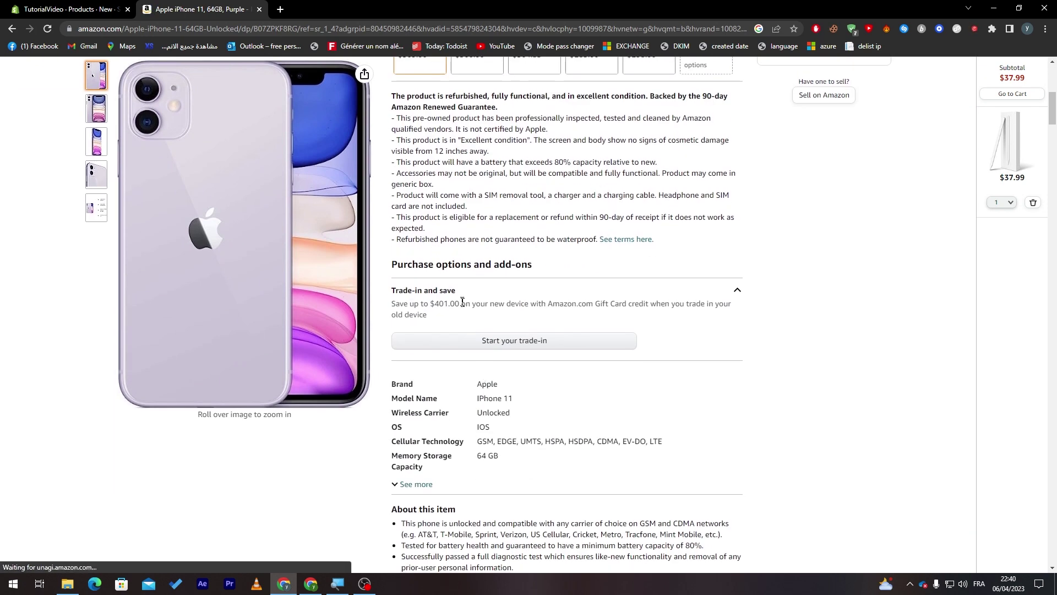
pyautogui.scroll(-6, 486, 398)
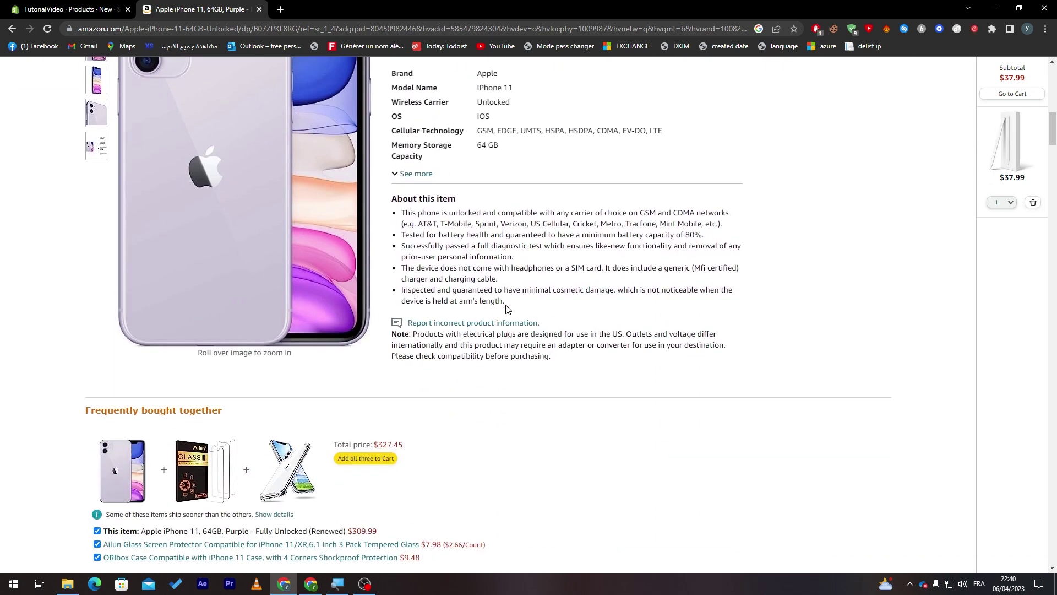
pyautogui.moveTo(508, 309); pyautogui.dragTo(403, 219)
pyautogui.hotkey('ctrl', 'c')
# Paste the five copied bullet points into the Iphone X description
pyautogui.click(84, 15)
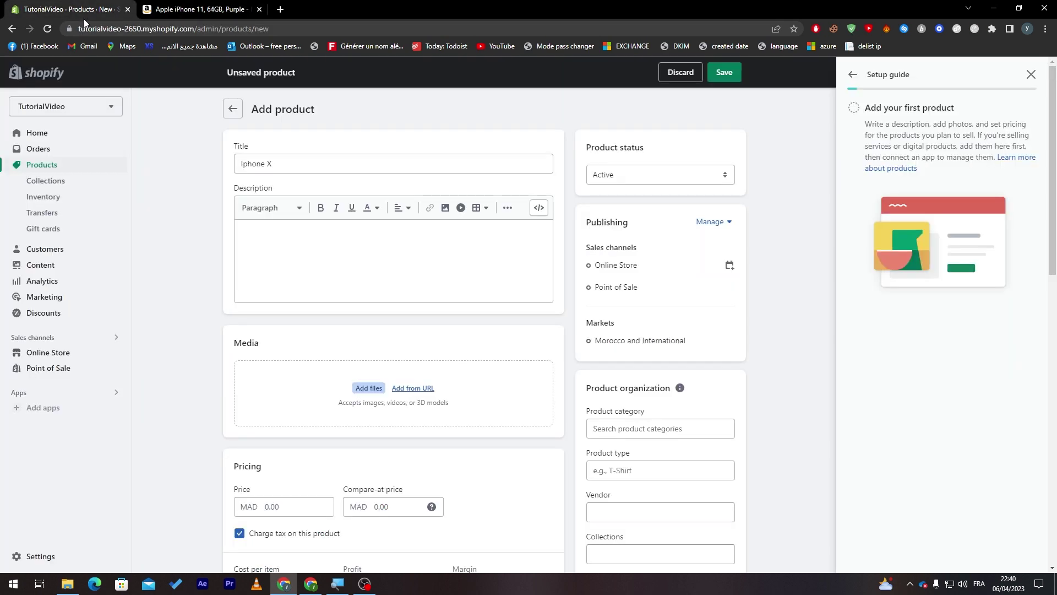
pyautogui.hotkey('ctrl', 'v')
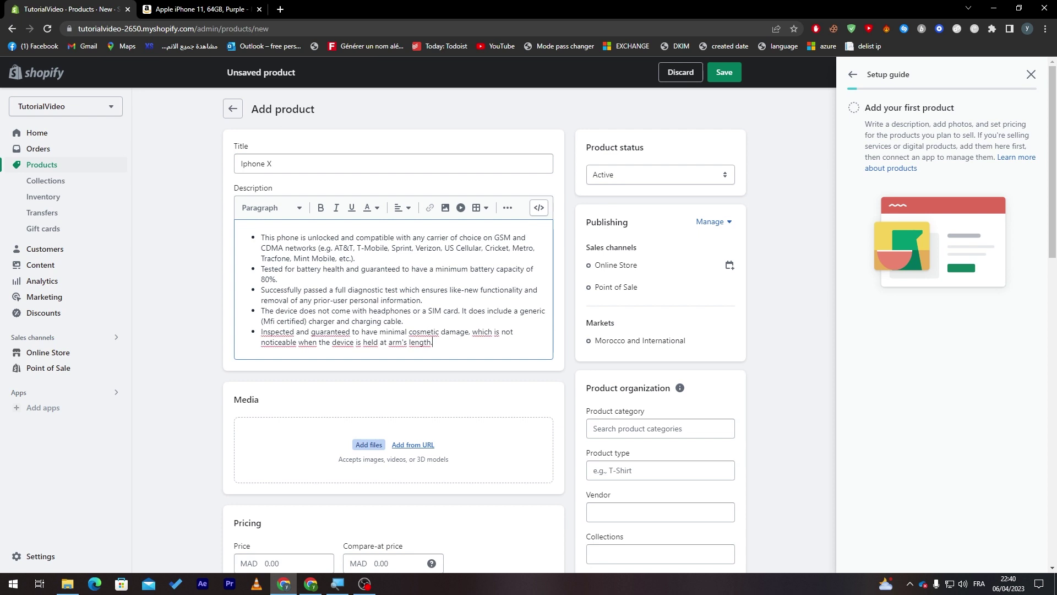
pyautogui.moveTo(586, 147); pyautogui.dragTo(644, 148)
# Keep the product status Active and bring up the Add file from URL dialog
pyautogui.click(606, 181)
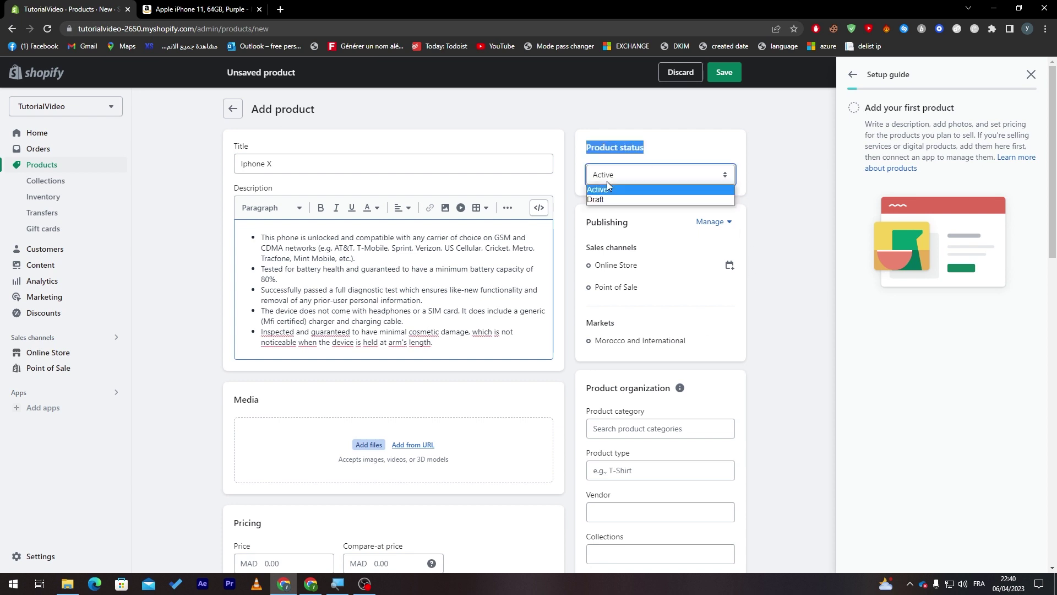
pyautogui.click(606, 178)
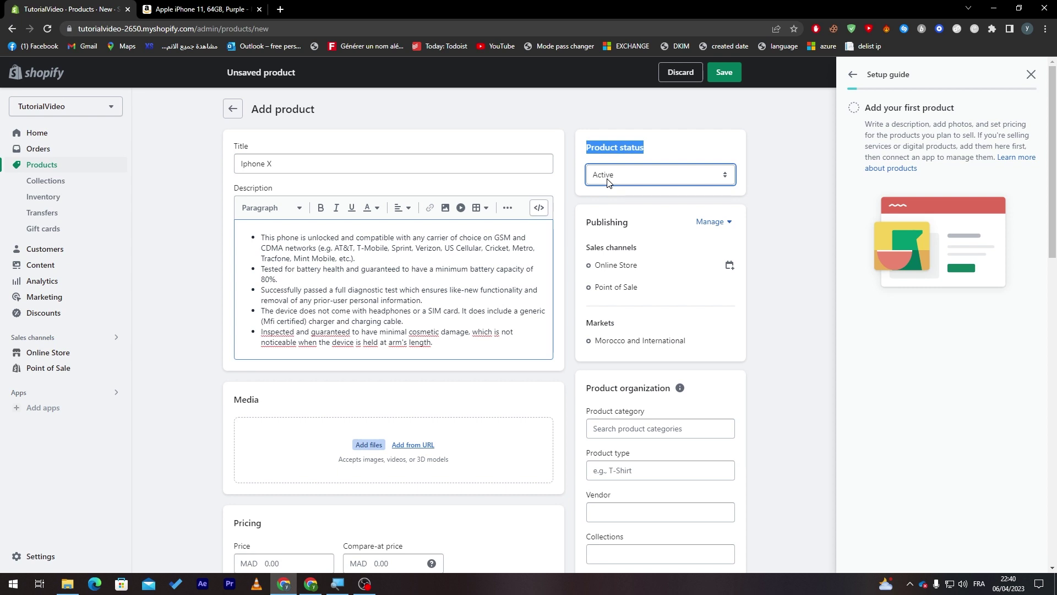
pyautogui.click(607, 180)
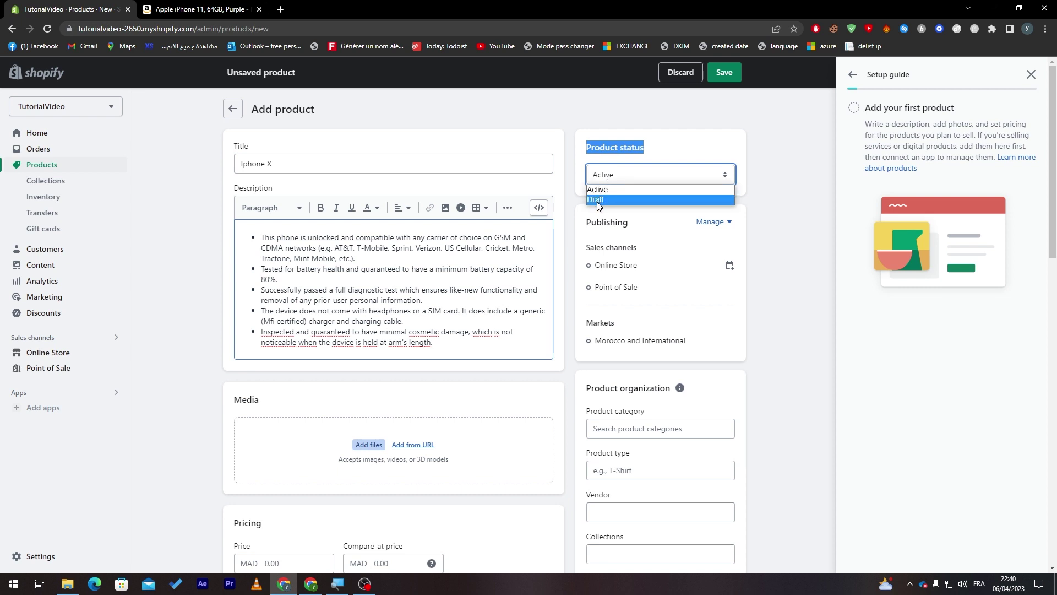
pyautogui.click(785, 268)
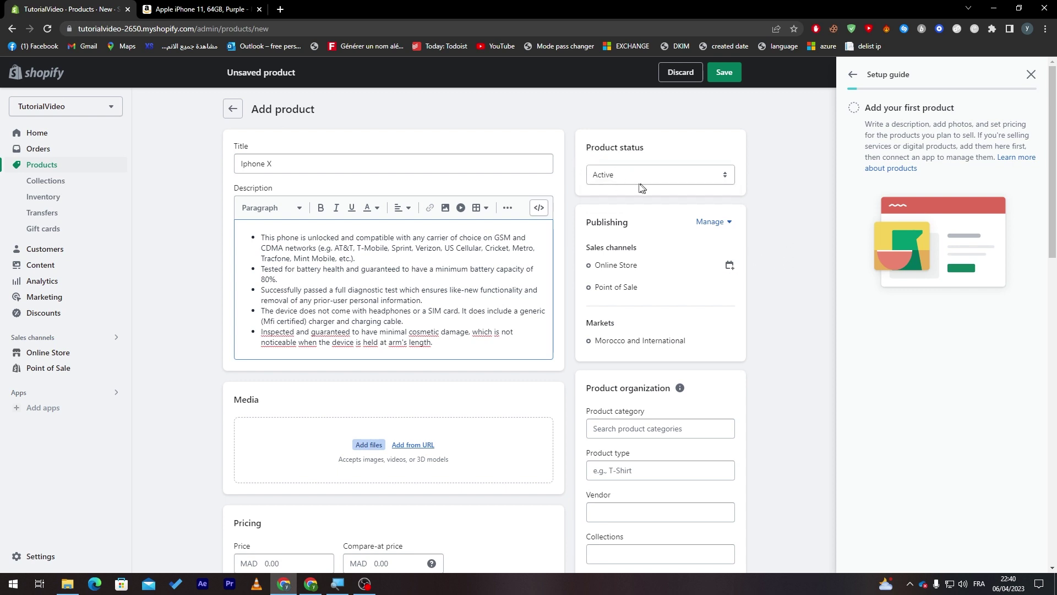
pyautogui.scroll(-3, 755, 258)
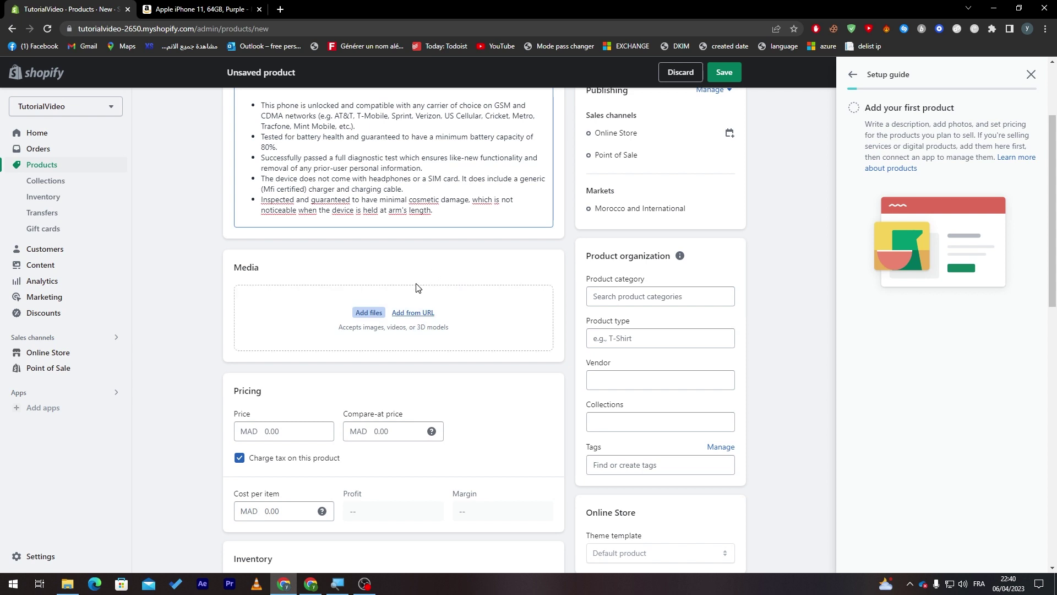
pyautogui.click(401, 323)
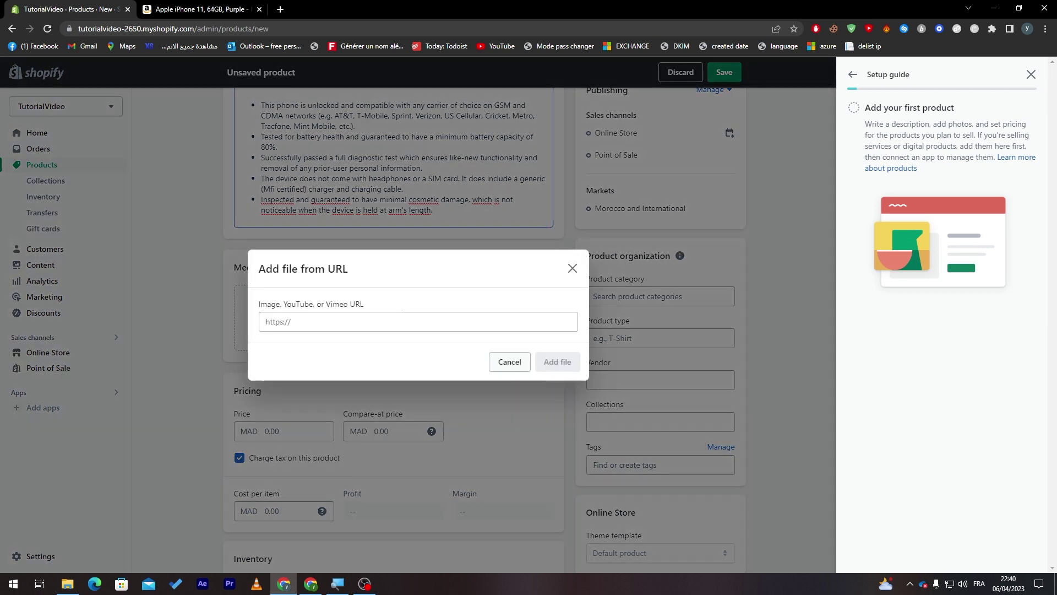
# Cancel the URL dialog and upload the black iPhone X image from Downloads
pyautogui.click(521, 368)
pyautogui.click(367, 313)
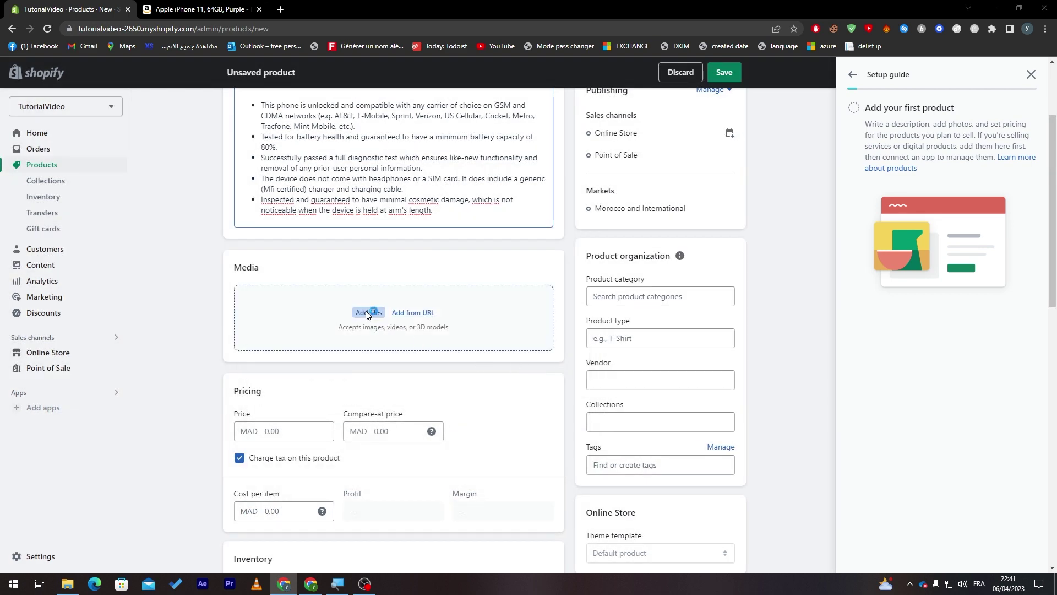
pyautogui.click(49, 178)
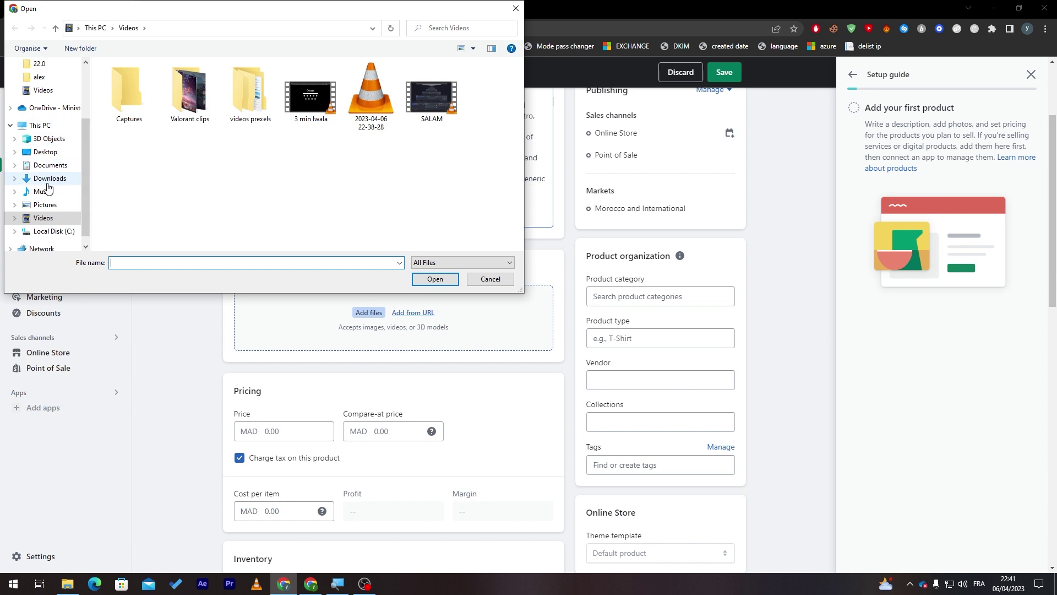
pyautogui.moveTo(519, 72); pyautogui.dragTo(510, 193)
pyautogui.doubleClick(197, 226)
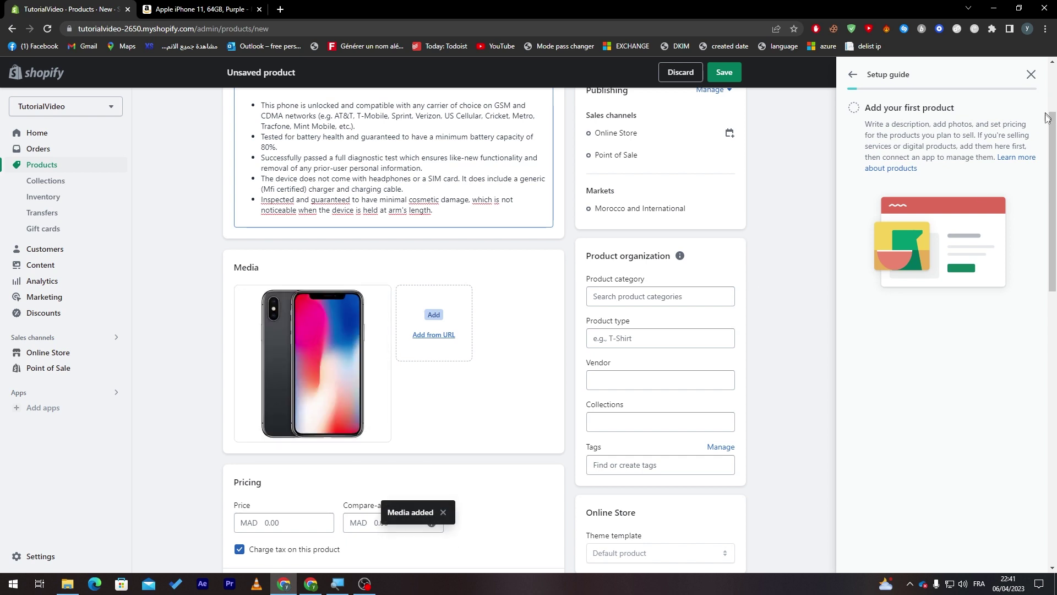
pyautogui.moveTo(1049, 151); pyautogui.dragTo(1049, 199)
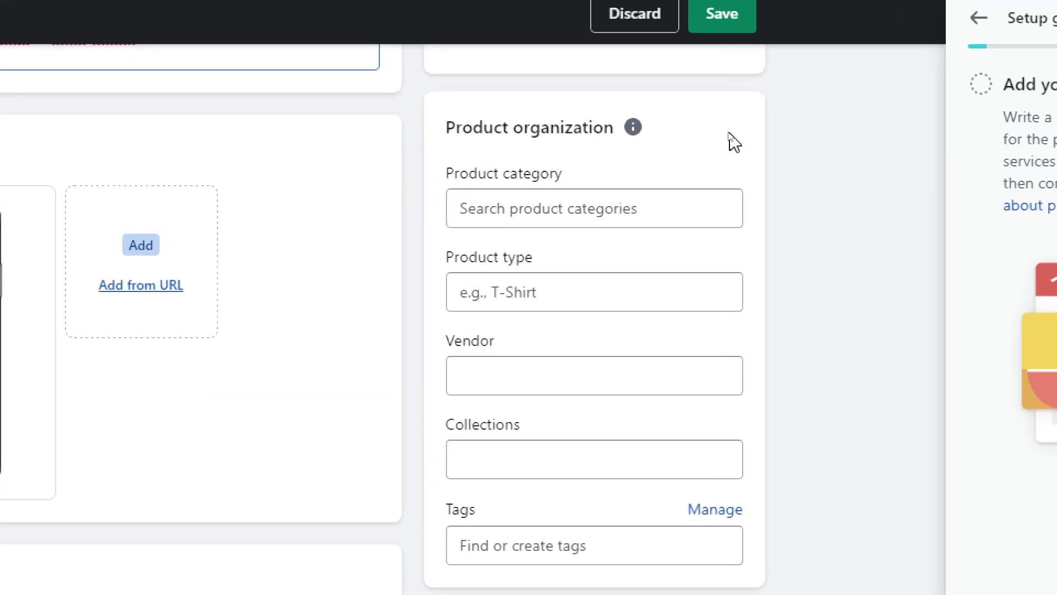
# Set the product category to Electronics from the full category list
pyautogui.click(523, 210)
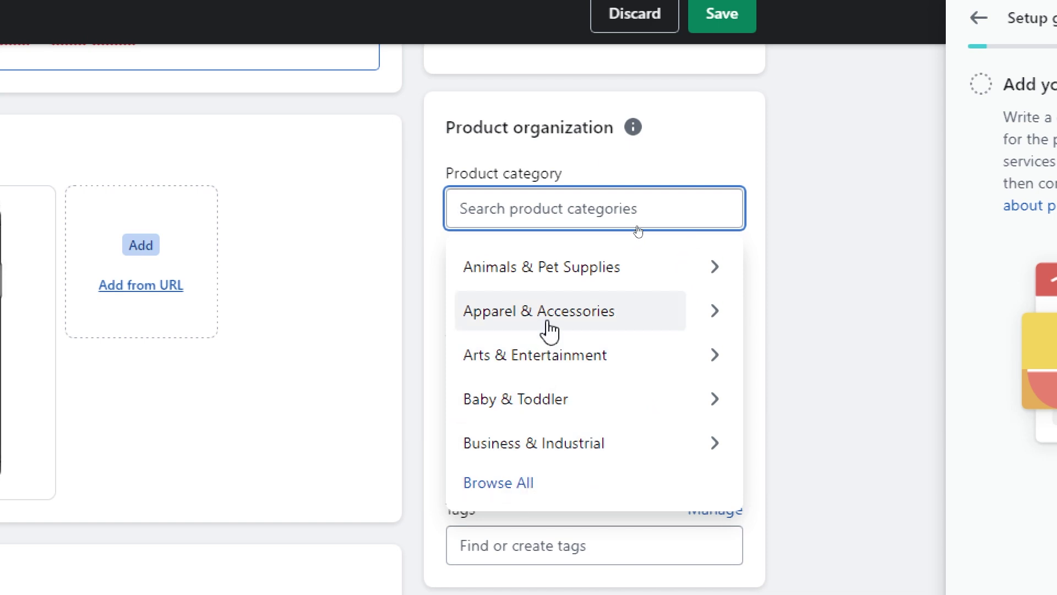
pyautogui.click(501, 498)
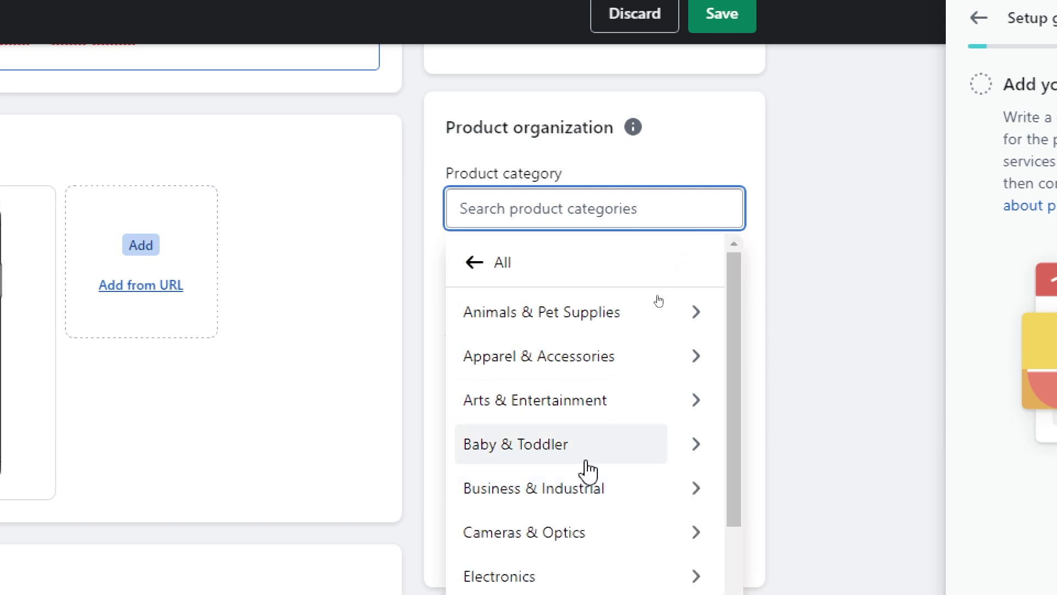
pyautogui.moveTo(735, 335); pyautogui.dragTo(735, 467)
pyautogui.click(615, 352)
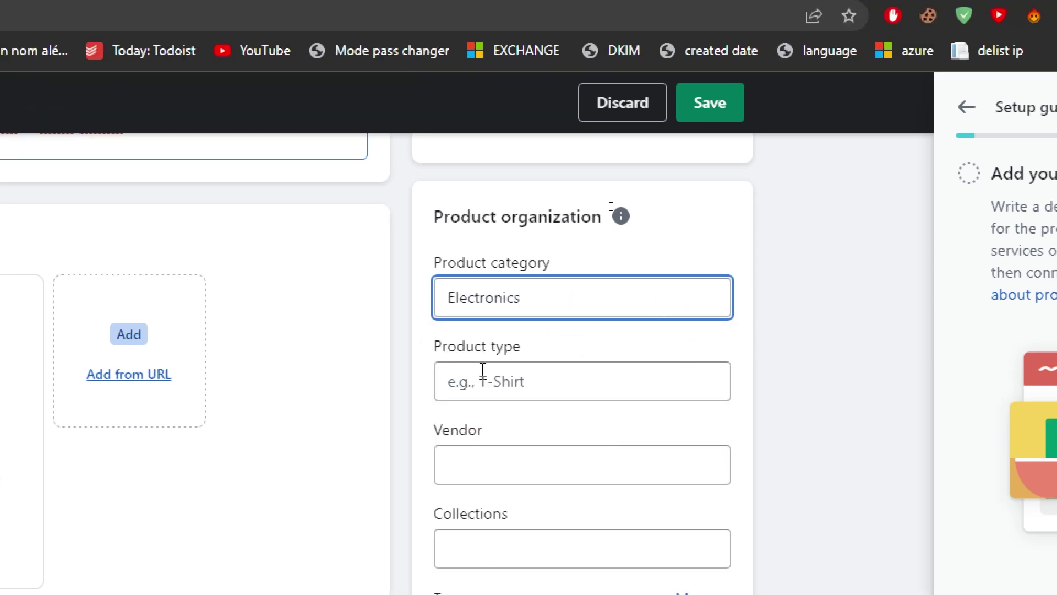
# Enter product type Phone and vendor Admin, and add the product to the Home page collection
pyautogui.click(558, 383)
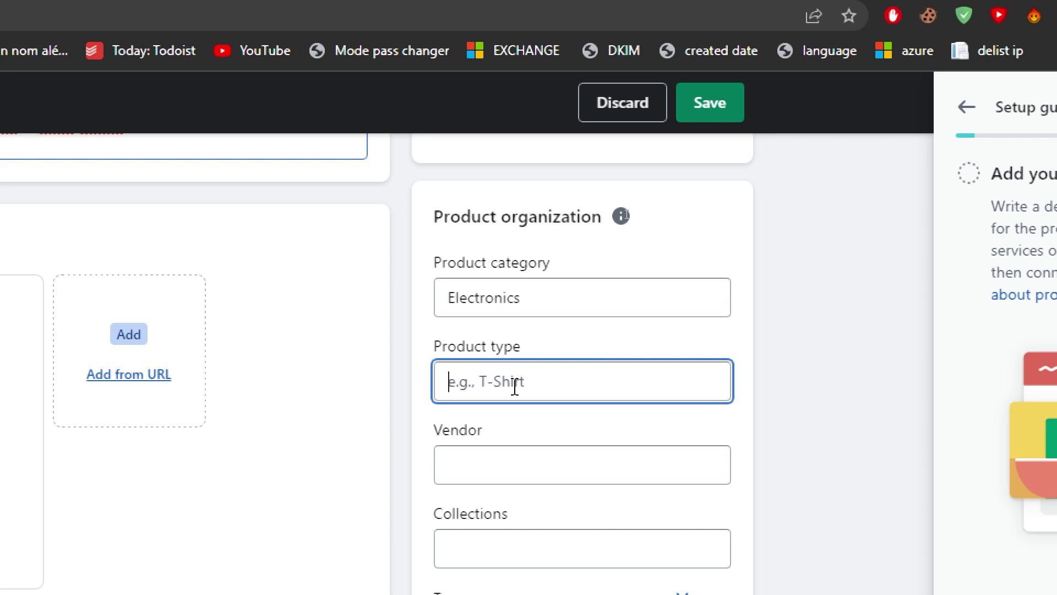
pyautogui.write('Phone')
pyautogui.click(518, 466)
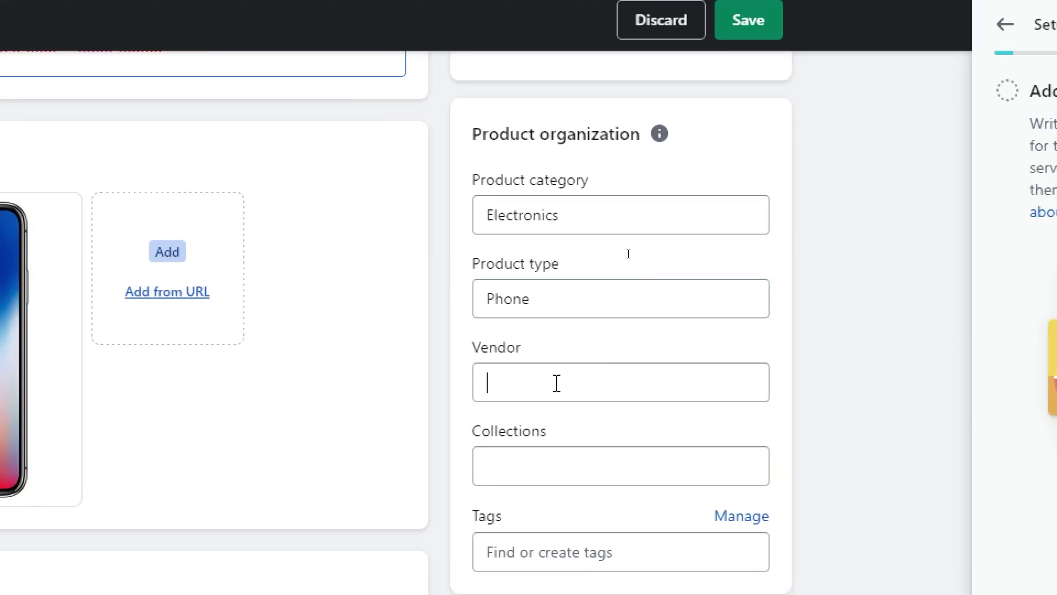
pyautogui.write('Admin')
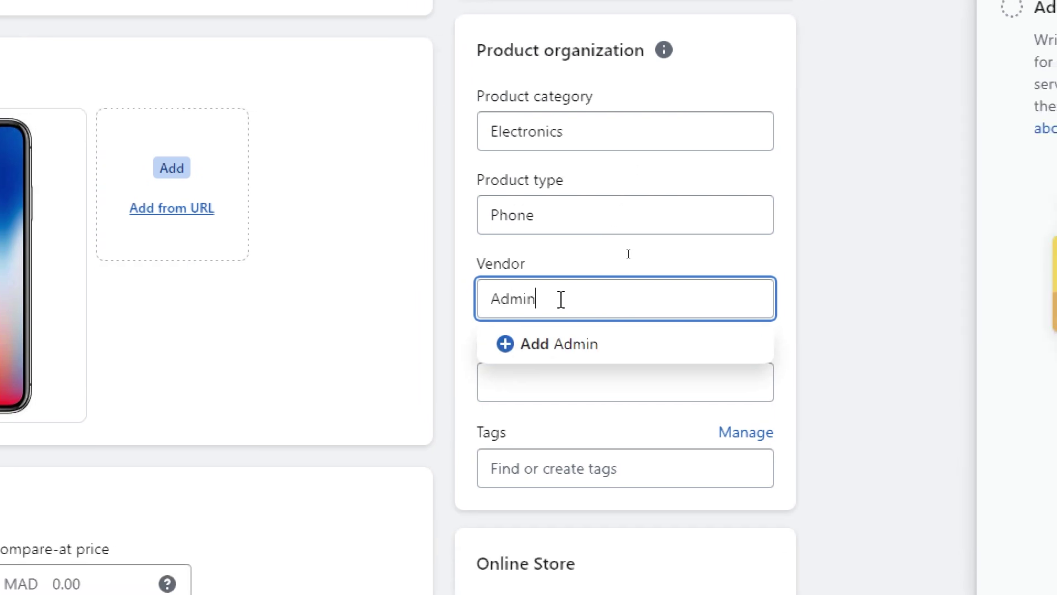
pyautogui.click(499, 344)
pyautogui.click(514, 380)
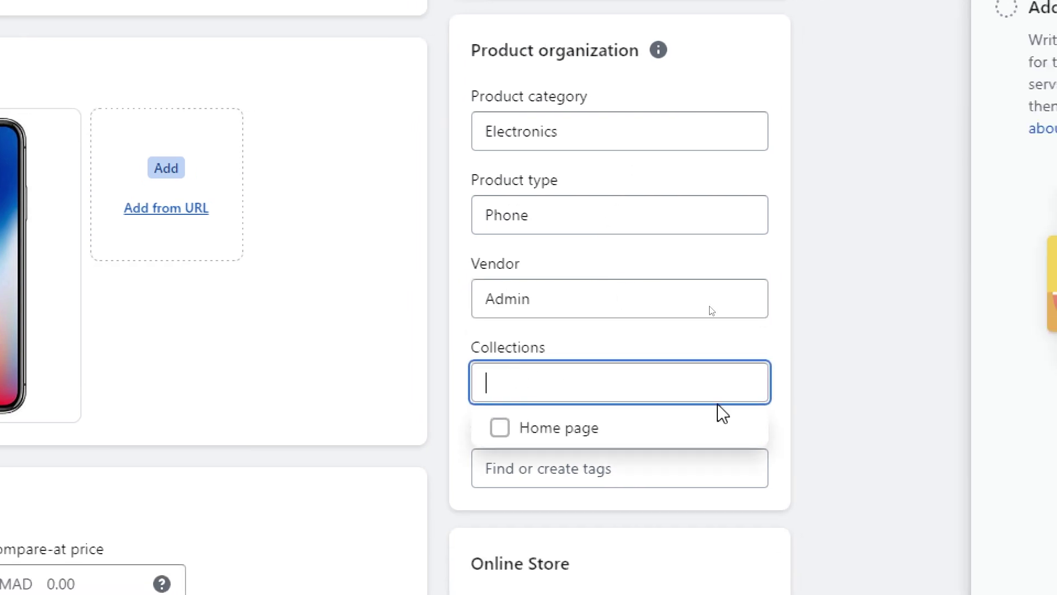
pyautogui.click(500, 438)
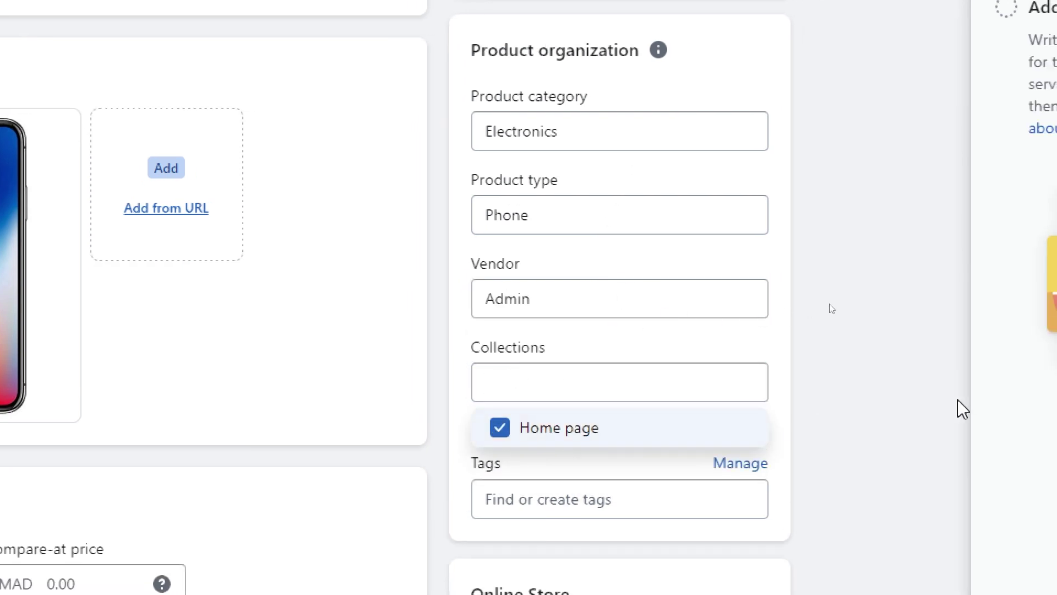
pyautogui.click(846, 363)
# Add the tags apple, iphone x and 2023
pyautogui.click(526, 512)
pyautogui.write('apple')
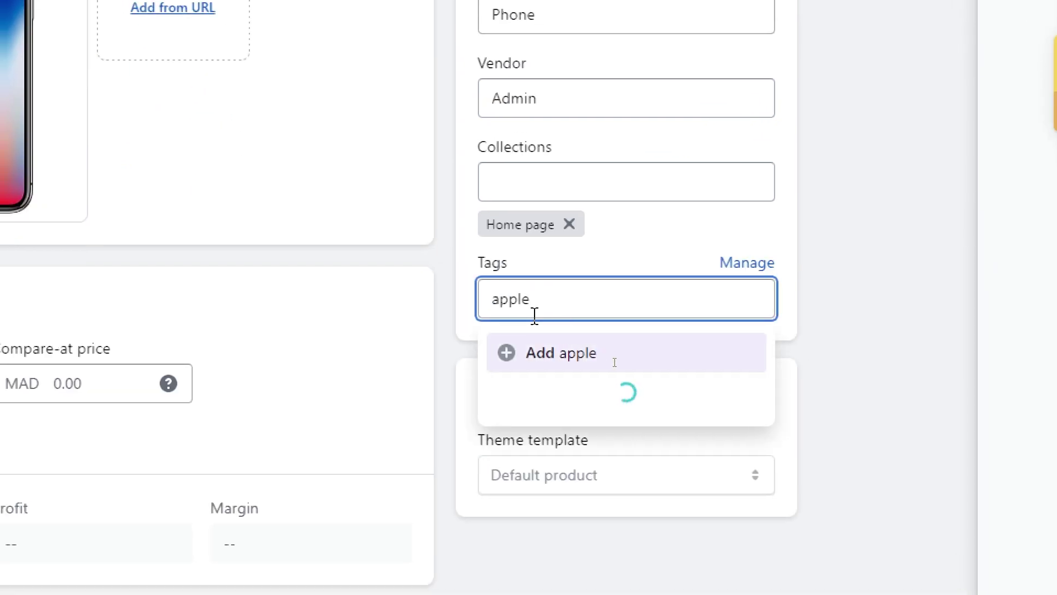
pyautogui.press('Return')
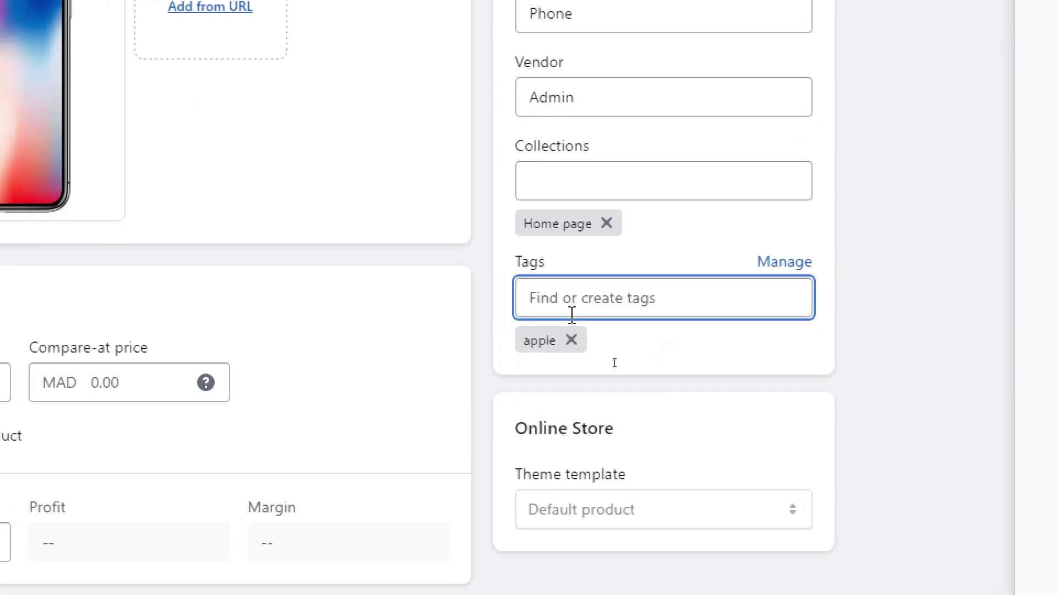
pyautogui.write('iphone x')
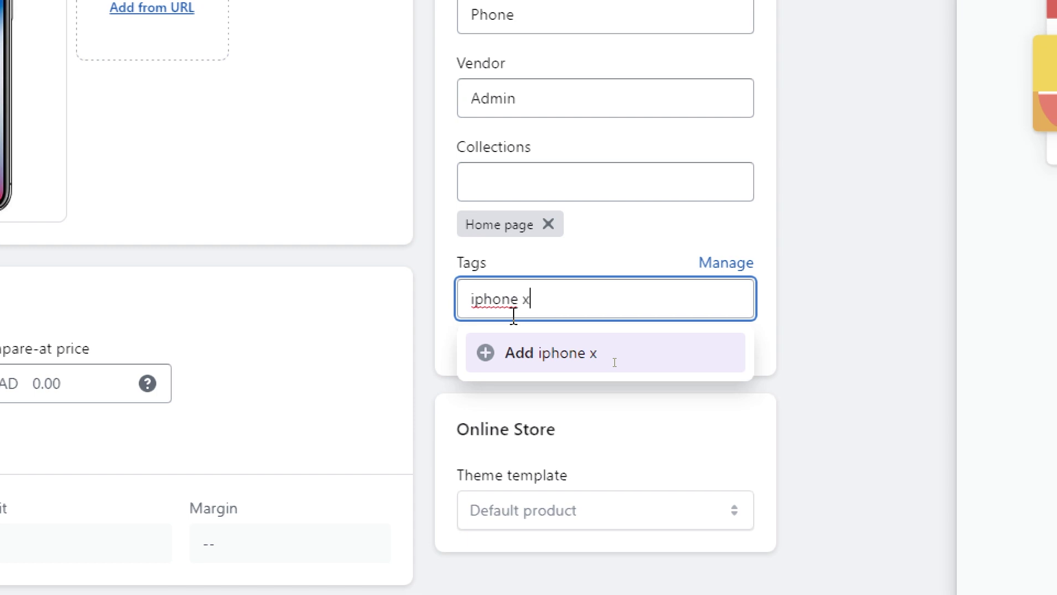
pyautogui.press('Return')
pyautogui.write('2023')
pyautogui.press('Return')
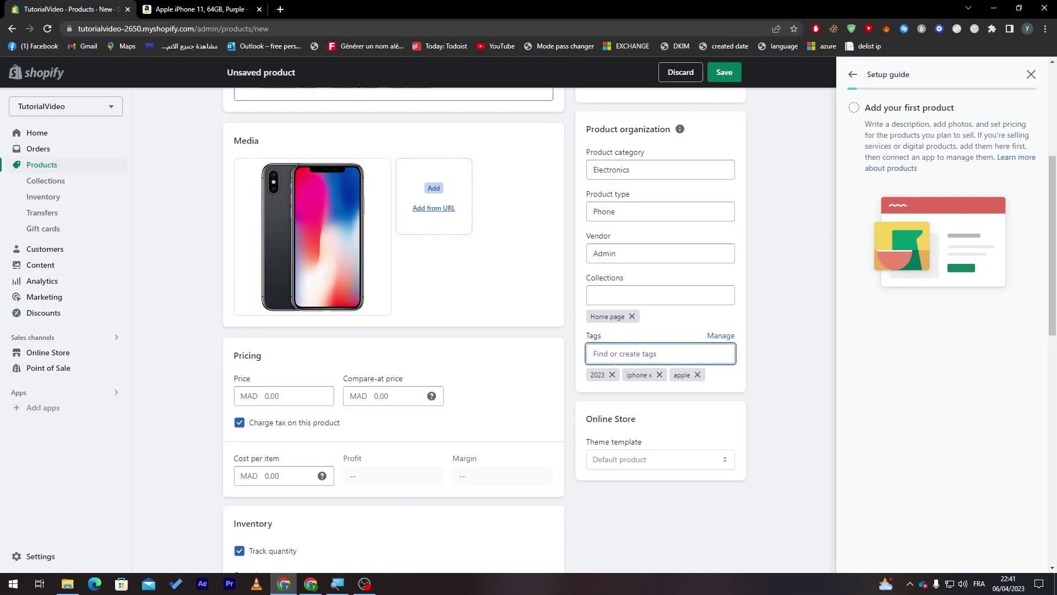
pyautogui.click(915, 252)
pyautogui.scroll(-1, 915, 256)
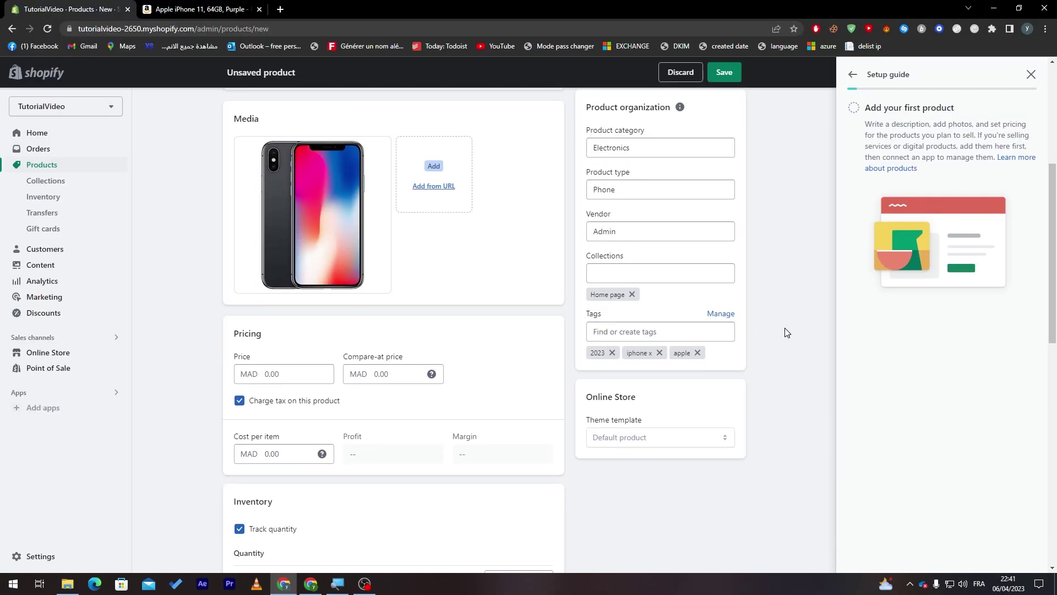
pyautogui.scroll(-3, 786, 331)
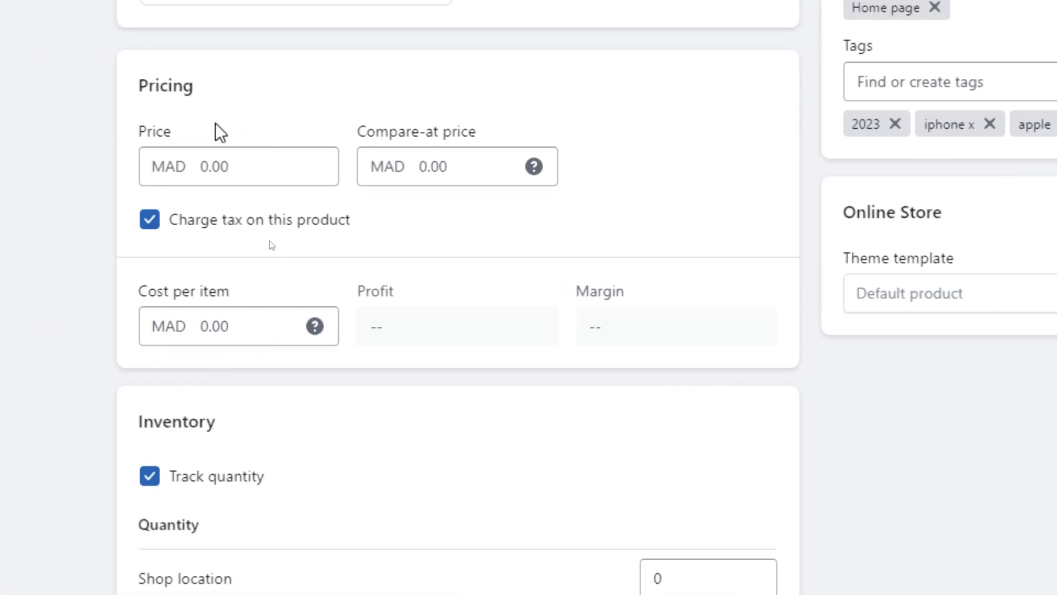
# Set the product price to MAD 1,000.00
pyautogui.click(207, 175)
pyautogui.write('10')
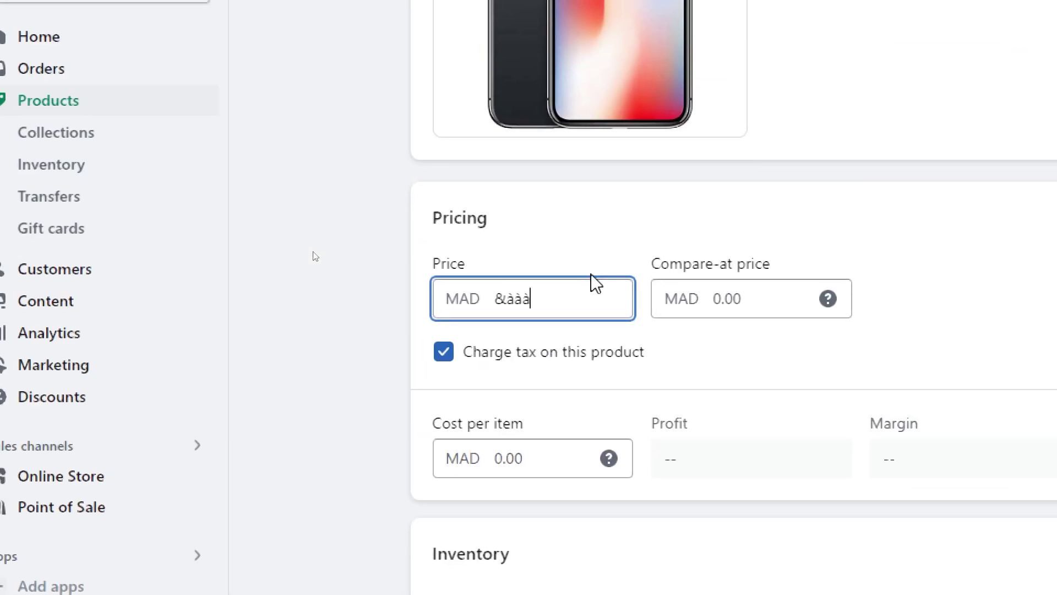
pyautogui.write('00')
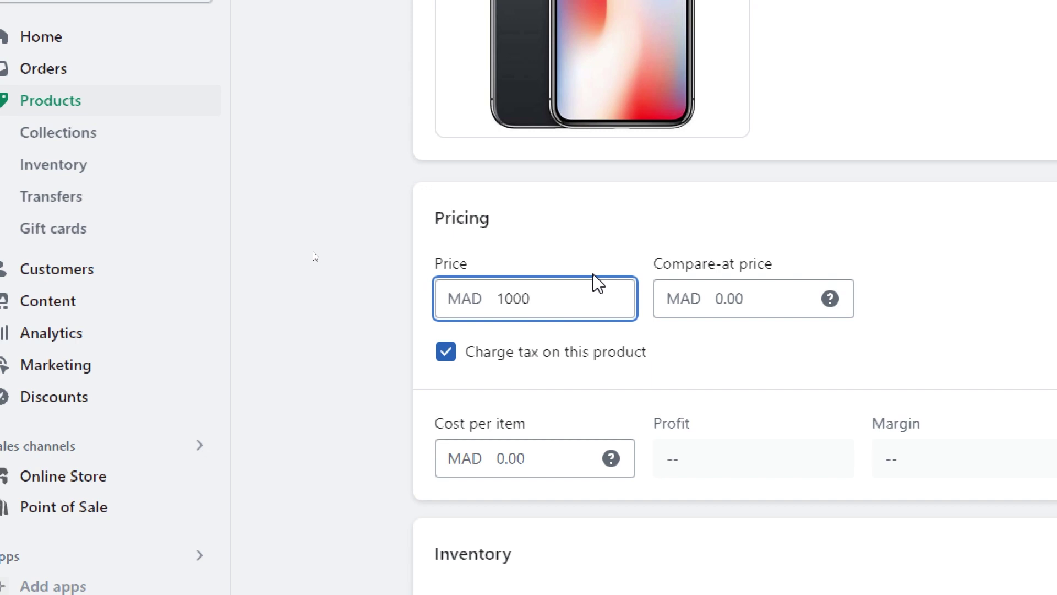
pyautogui.click(427, 205)
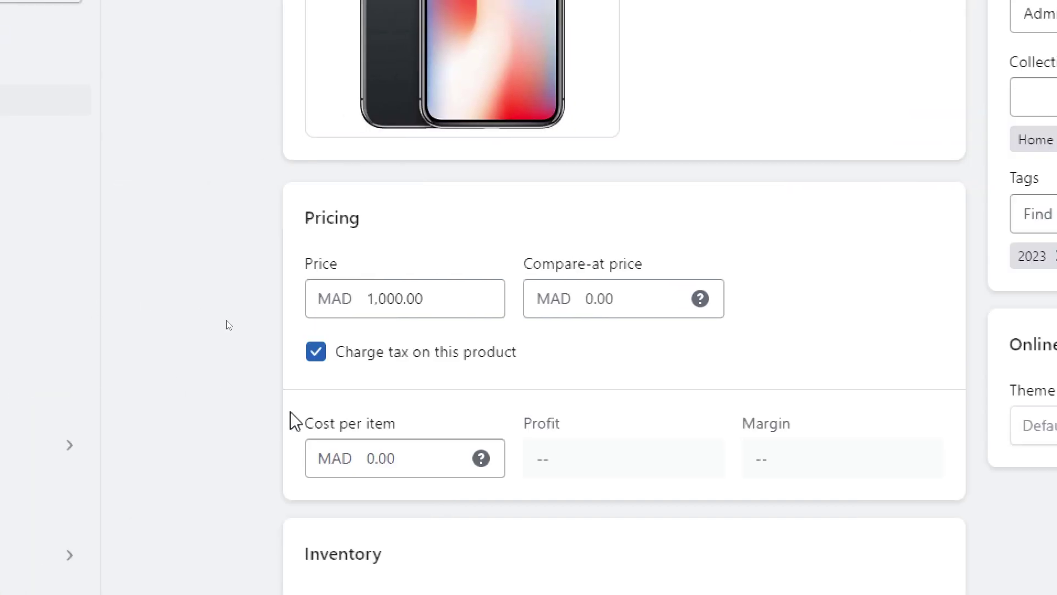
# Enter a cost per item of MAD 20.00, giving MAD 980.00 profit and 98% margin
pyautogui.click(312, 470)
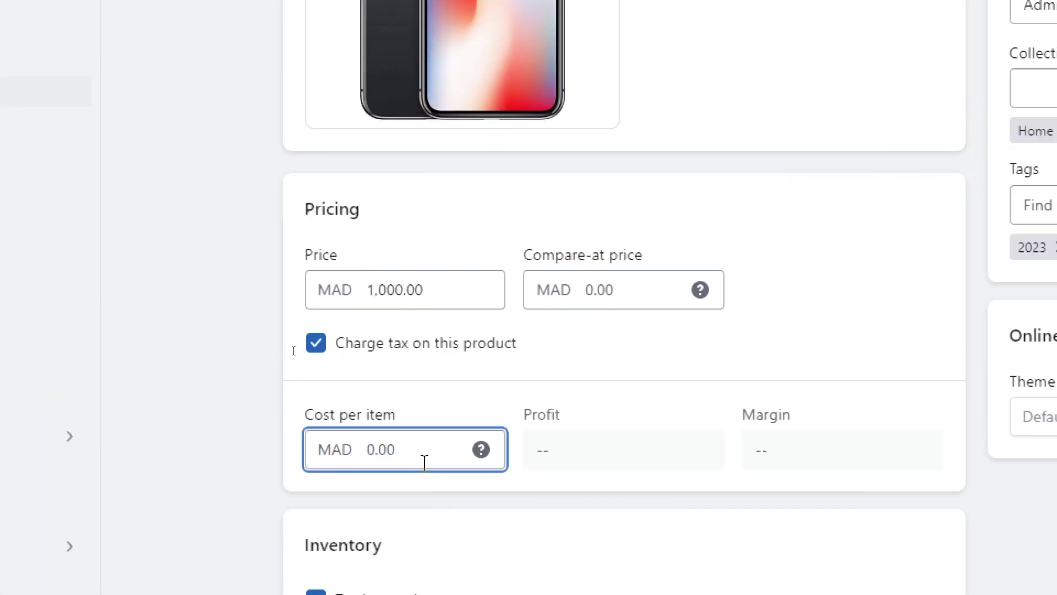
pyautogui.write('20')
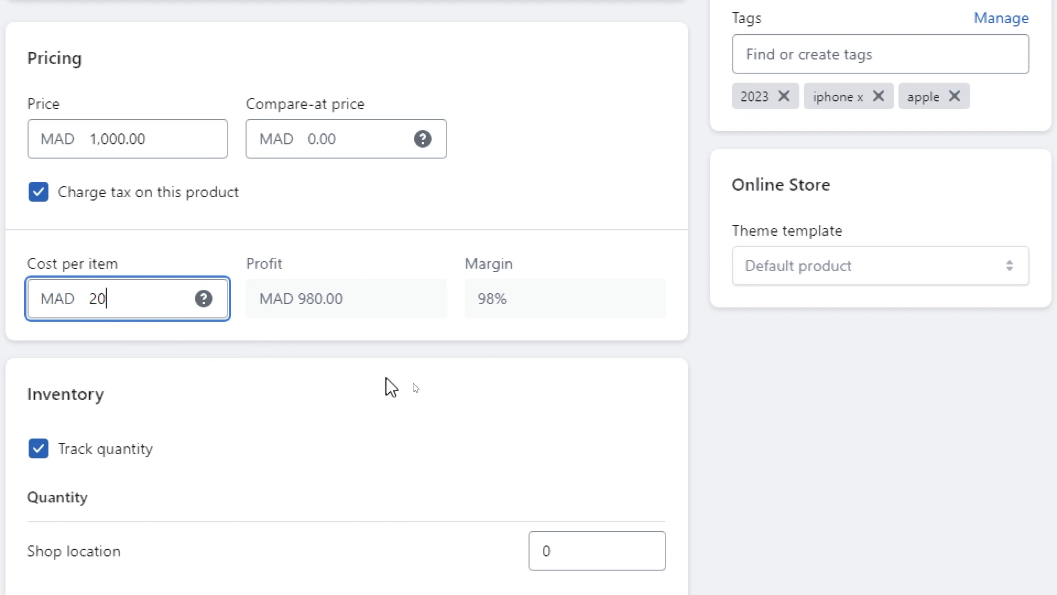
pyautogui.click(388, 386)
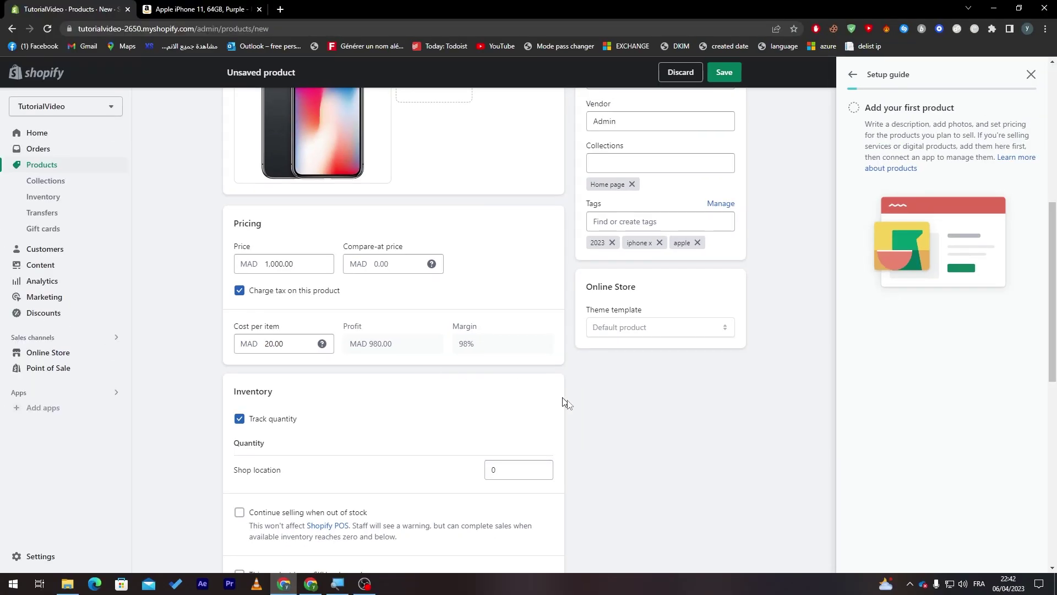
pyautogui.scroll(-4, 567, 404)
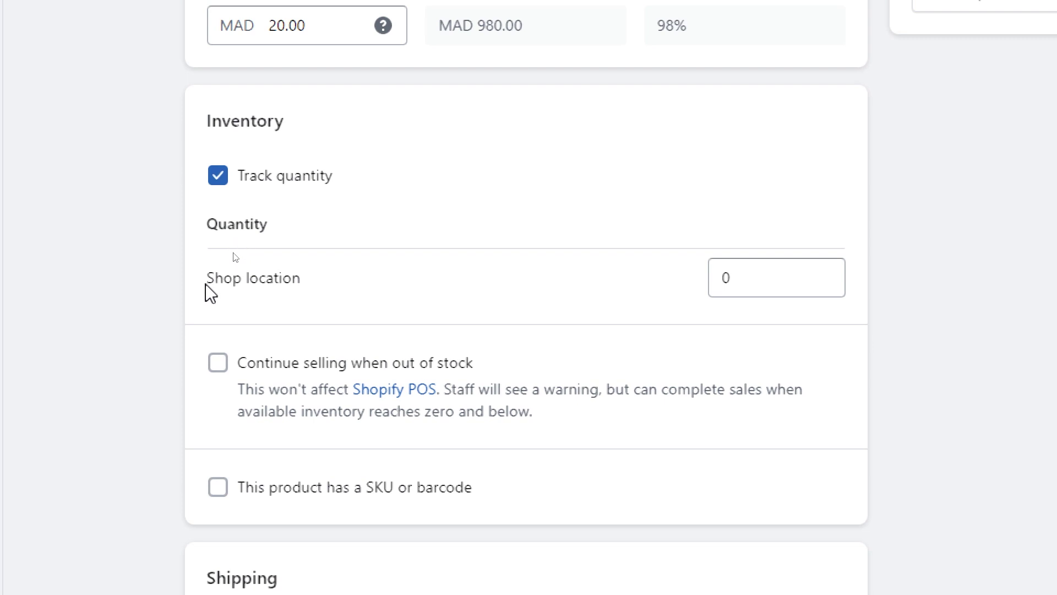
# Set Shop location quantity to 10, enable 'Continue selling when out of stock', and leave SKU/barcode off
pyautogui.click(803, 280)
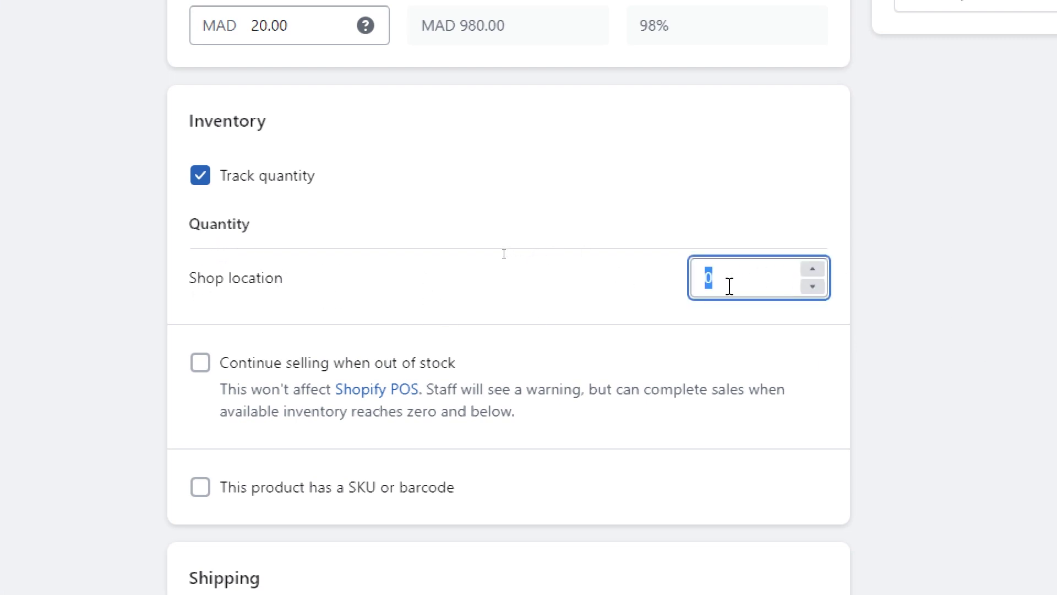
pyautogui.write('10')
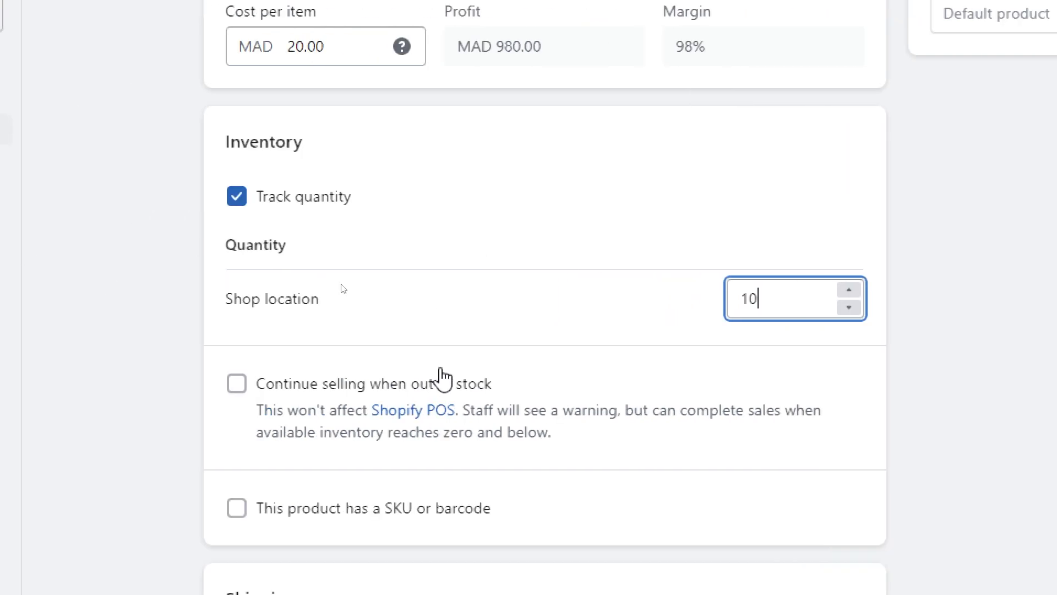
pyautogui.click(708, 300)
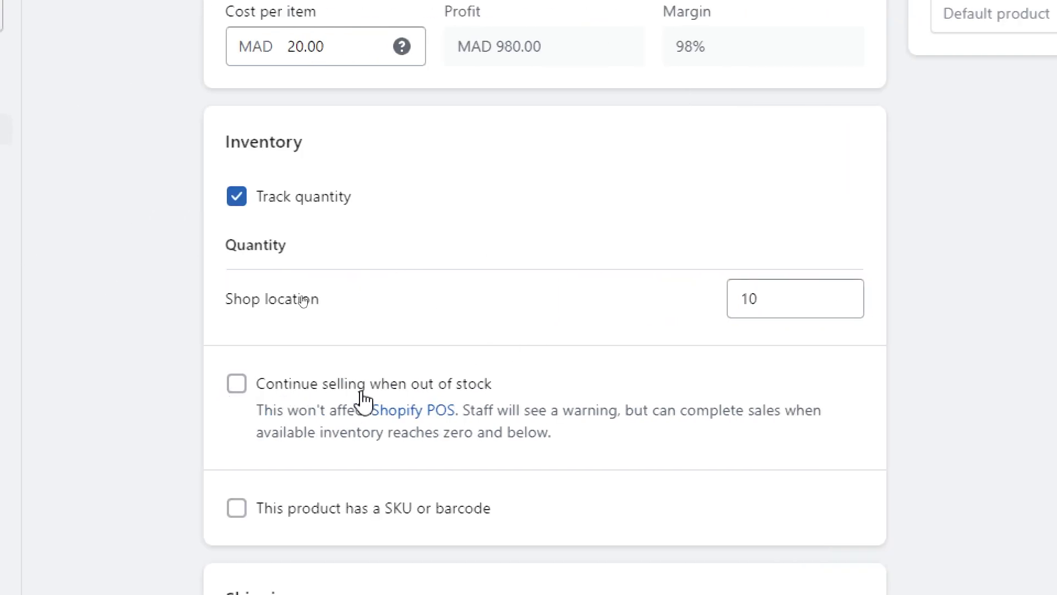
pyautogui.click(238, 385)
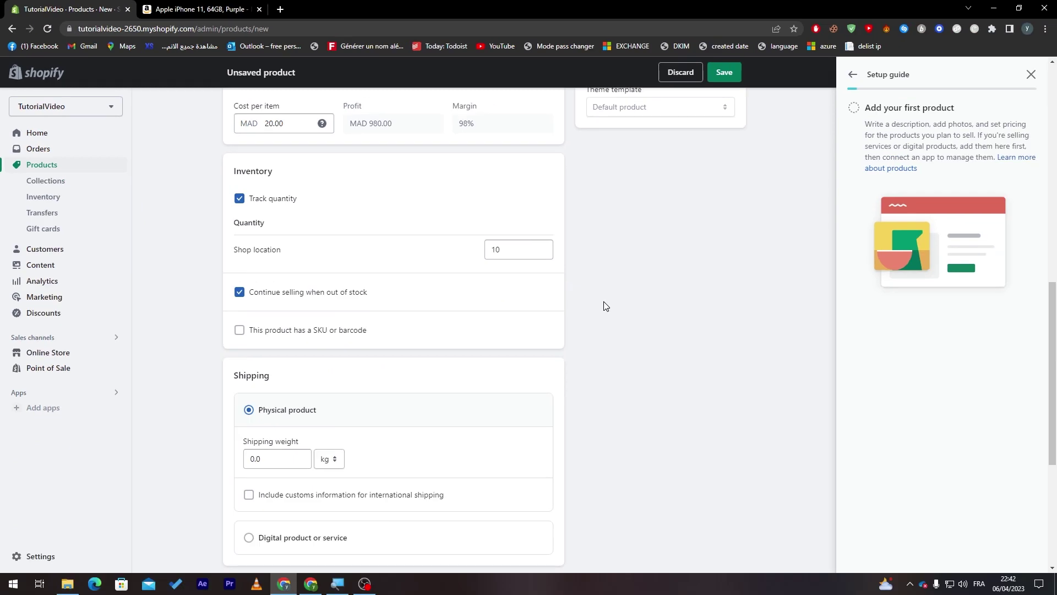
pyautogui.click(334, 330)
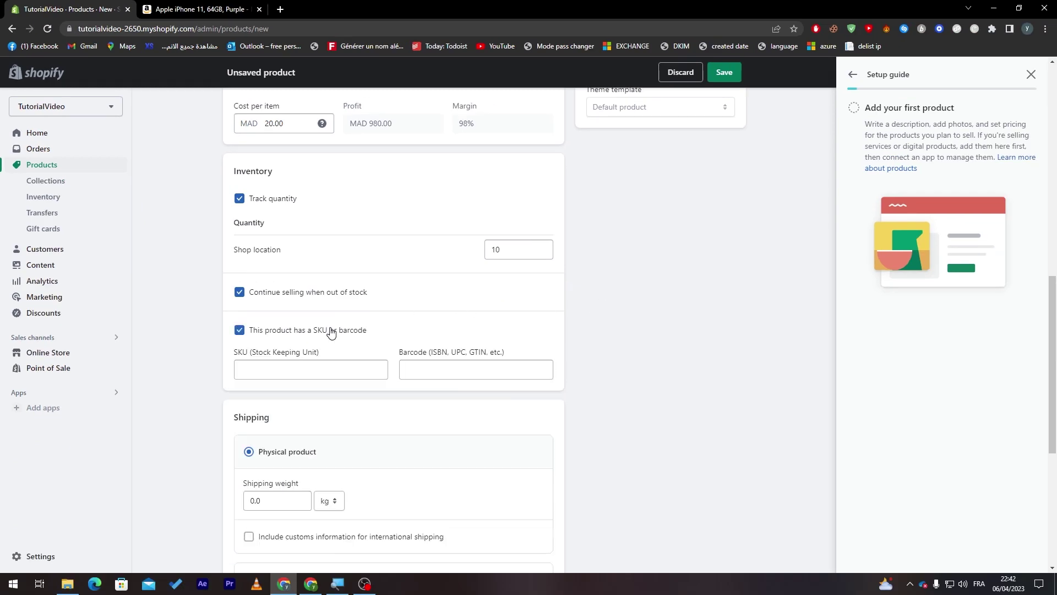
pyautogui.click(293, 332)
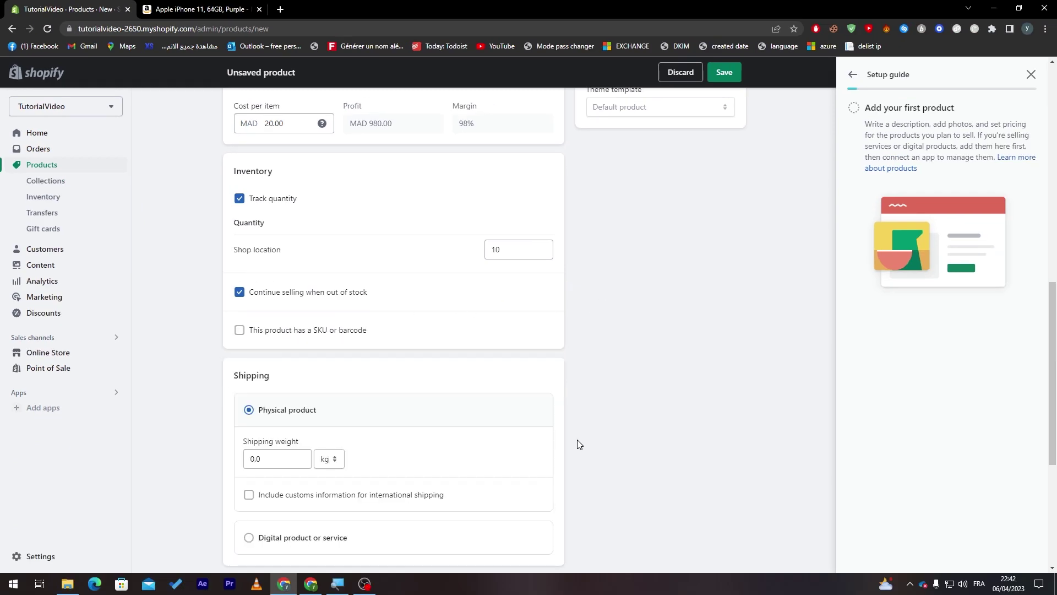
pyautogui.scroll(-1, 575, 441)
# Select 'Digital product or service' under Shipping, leaving customs information unchecked
pyautogui.scroll(-2, 297, 337)
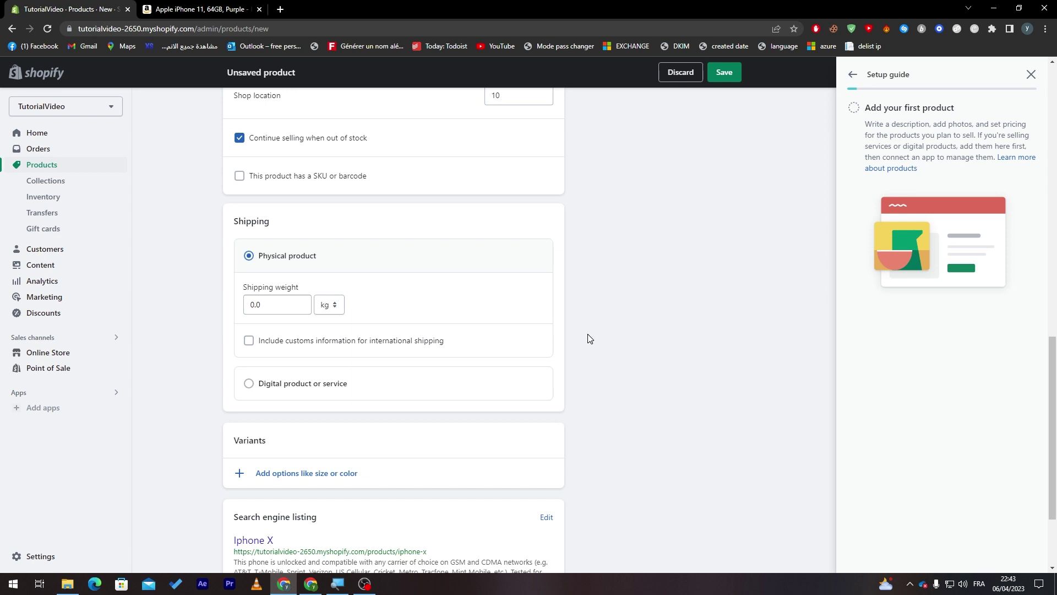
pyautogui.scroll(-2, 278, 273)
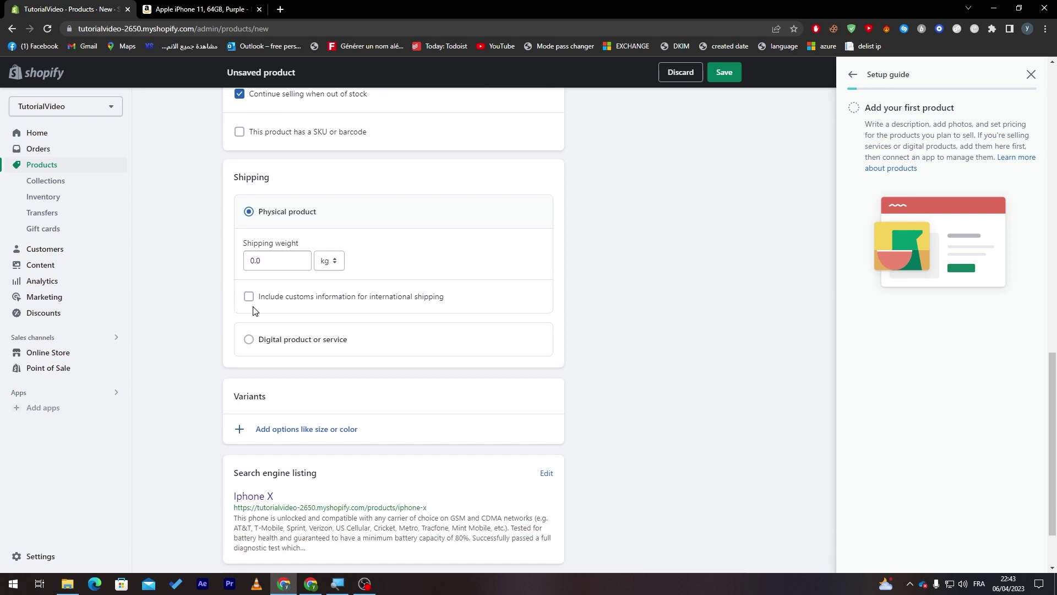
pyautogui.click(366, 277)
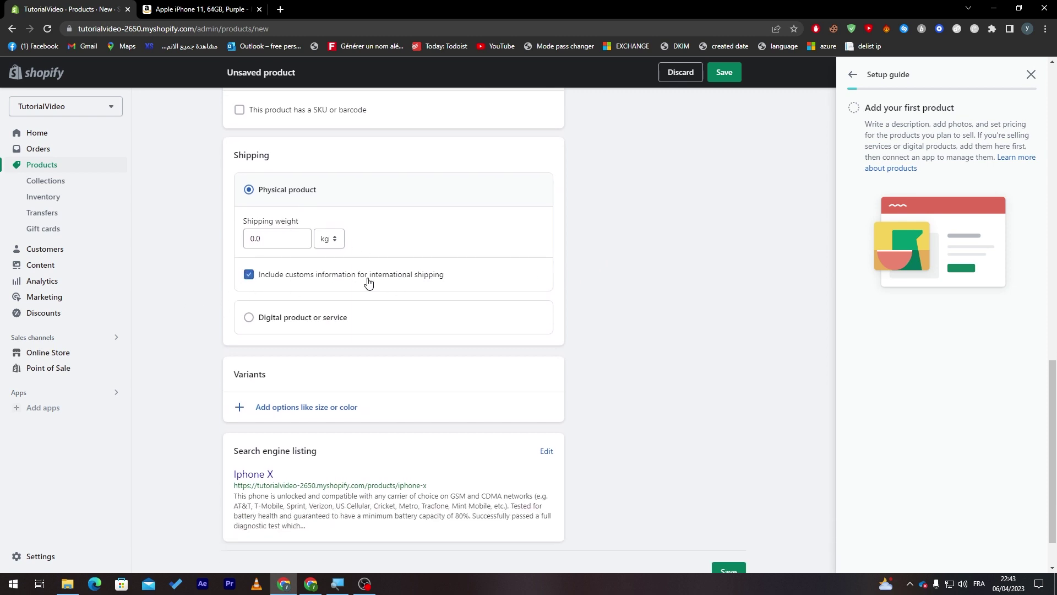
pyautogui.click(282, 278)
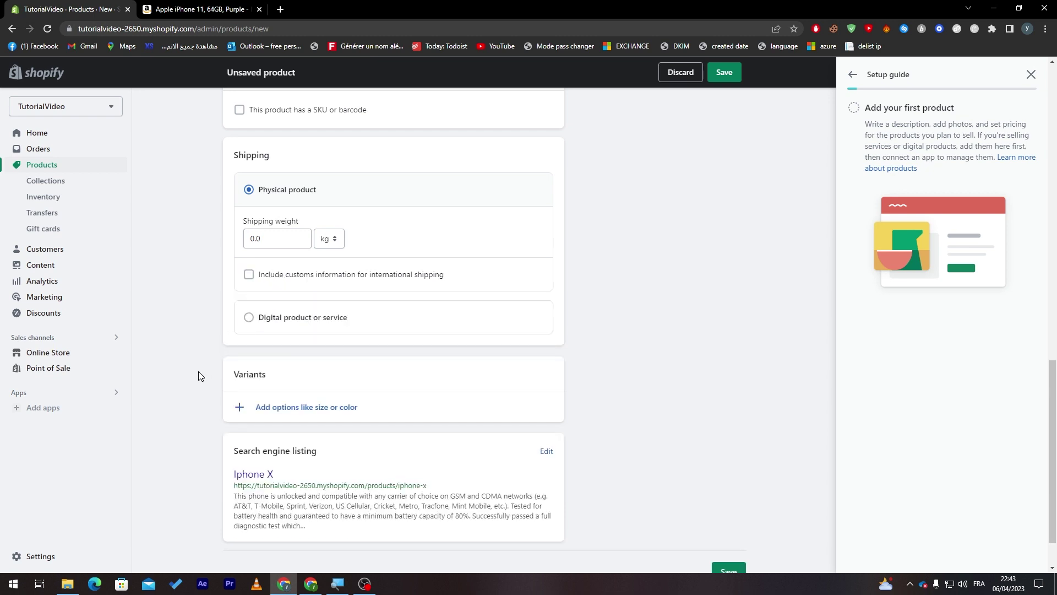
pyautogui.click(268, 319)
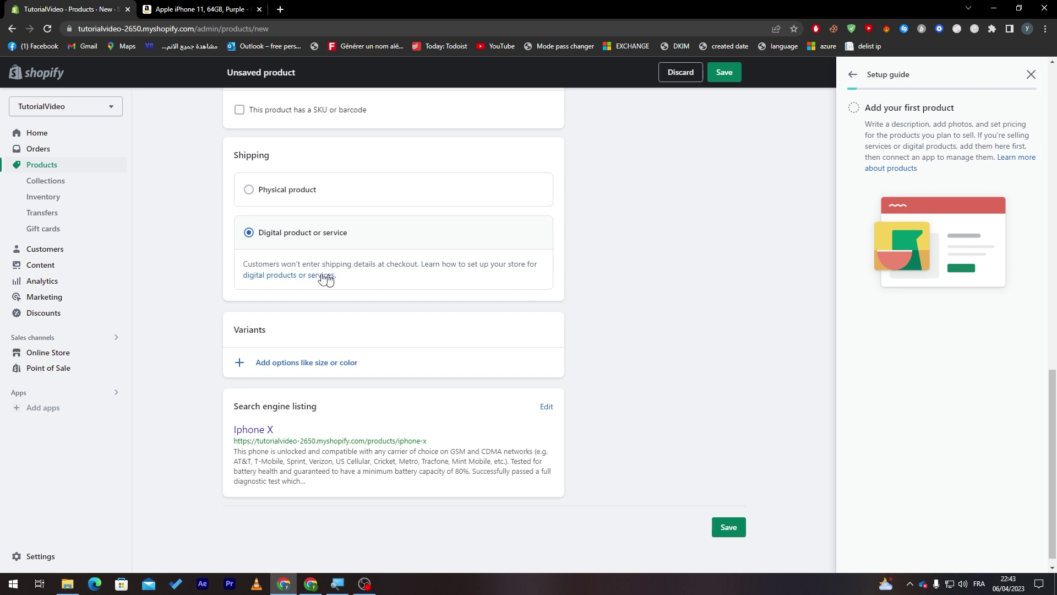
pyautogui.rightClick(284, 277)
pyautogui.click(203, 299)
# Add a variant option named Color
pyautogui.click(284, 371)
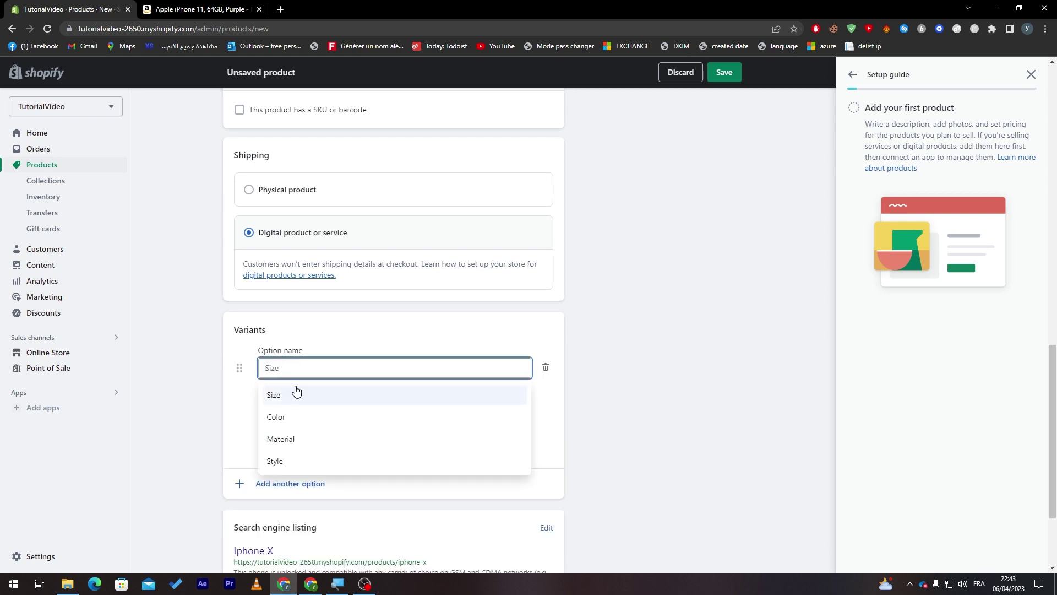
pyautogui.click(288, 414)
pyautogui.click(293, 418)
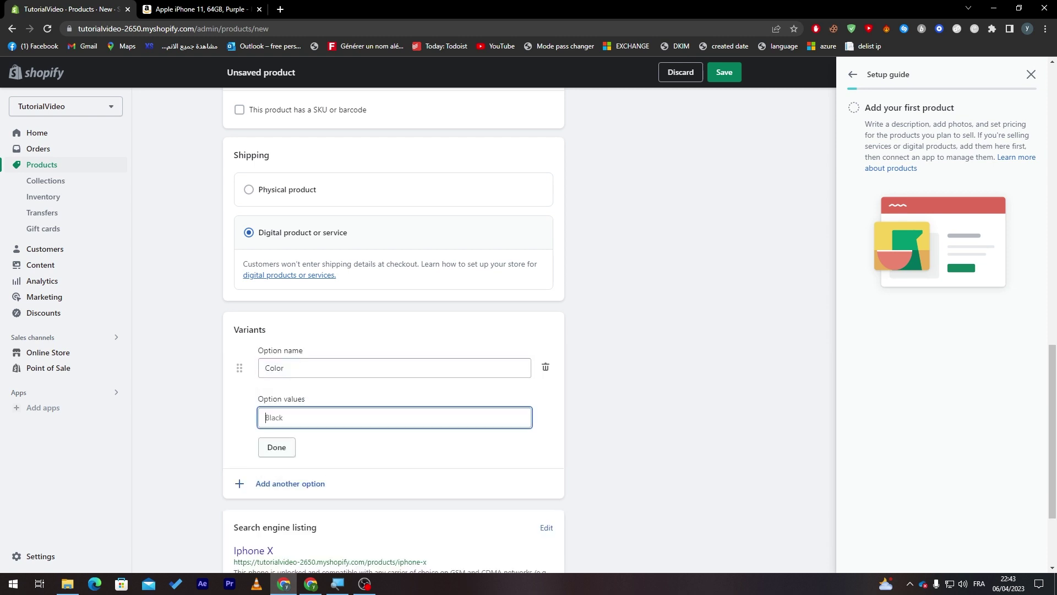
pyautogui.click(275, 449)
# Enter the Color values Black, Red and Gold
pyautogui.click(333, 422)
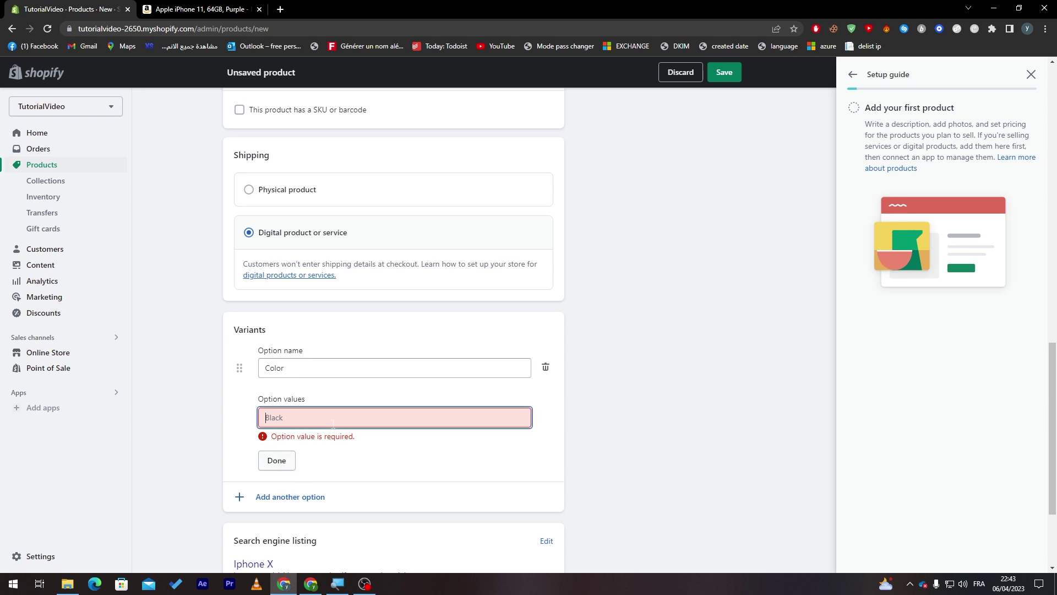
pyautogui.write('bl')
pyautogui.press('BackSpace')
pyautogui.write('BL')
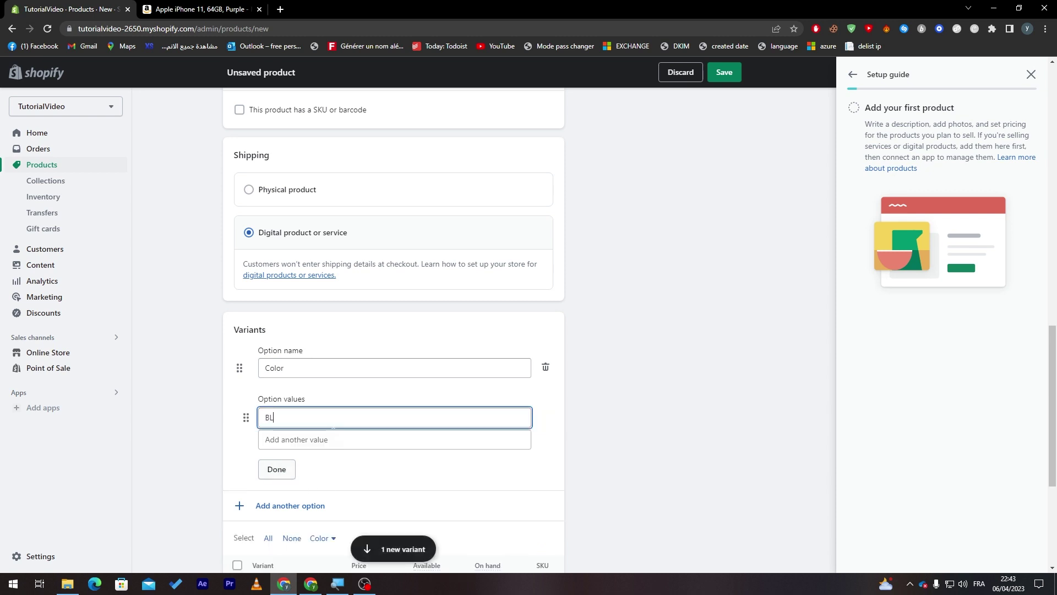
pyautogui.write('ack')
pyautogui.click(327, 439)
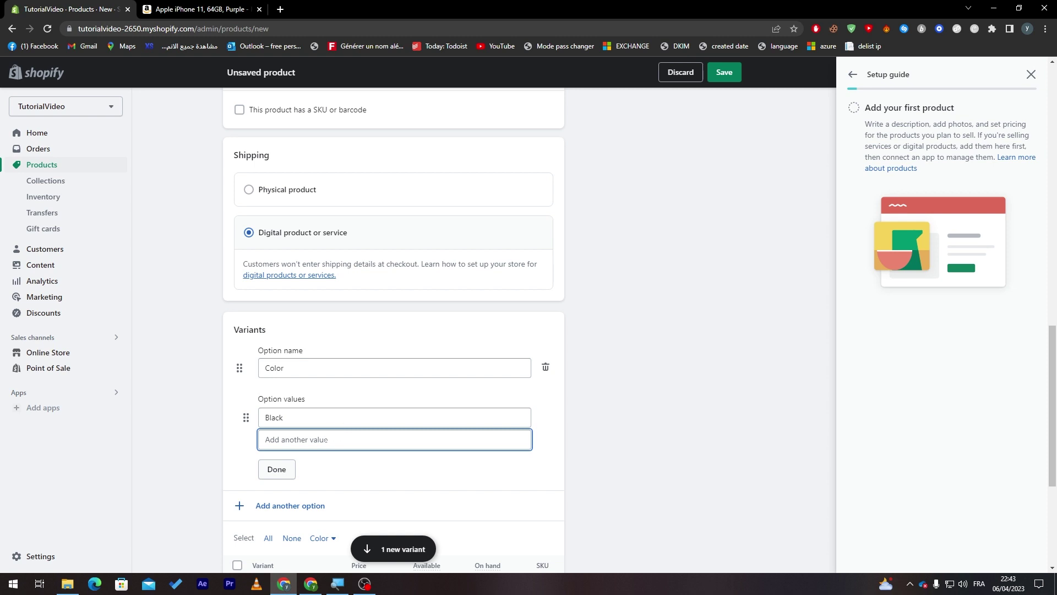
pyautogui.write('Red')
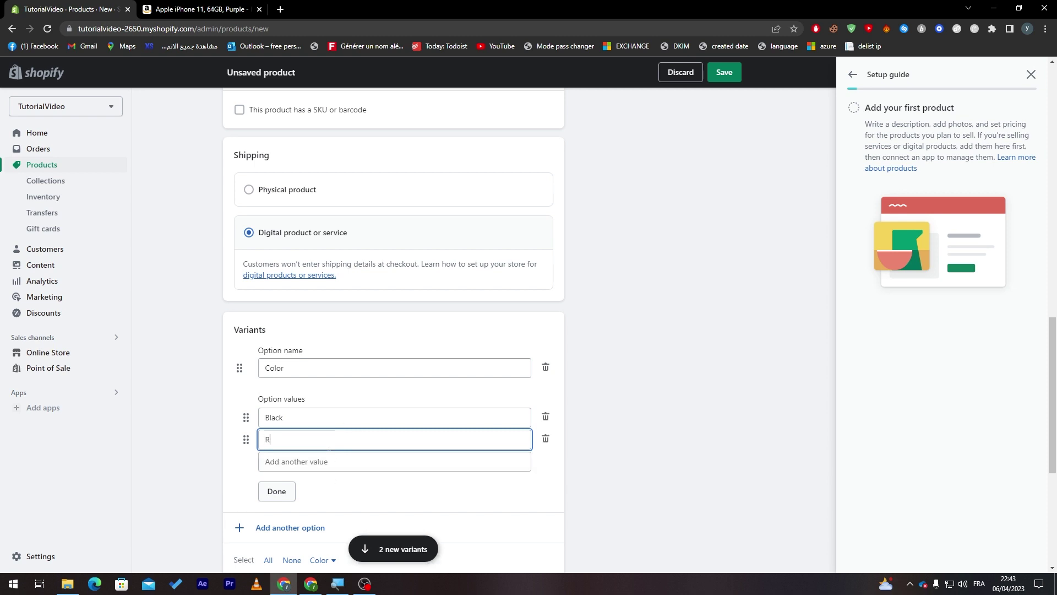
pyautogui.click(327, 461)
pyautogui.write('Gold')
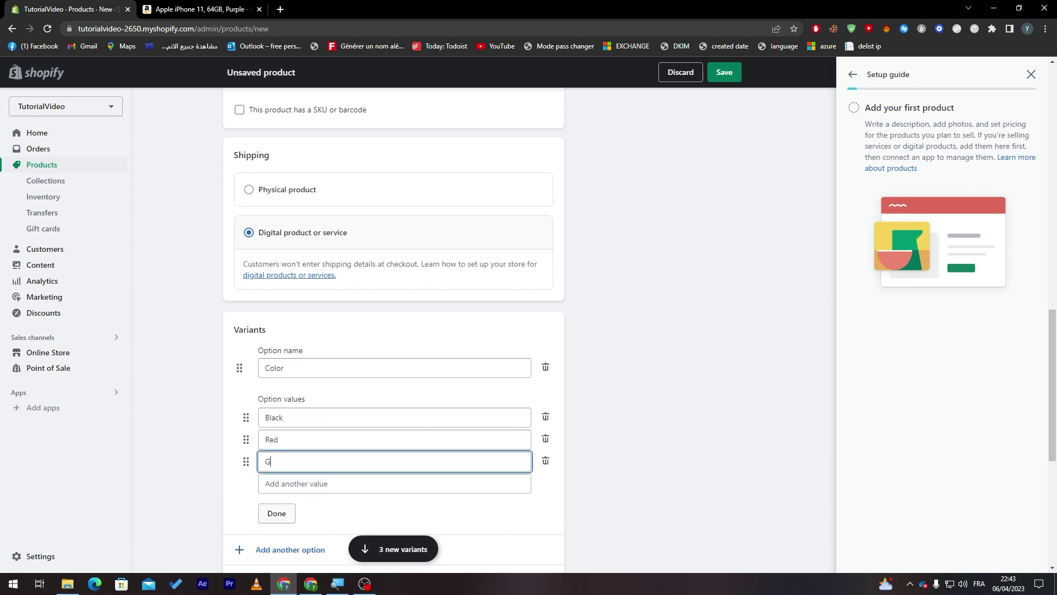
pyautogui.click(219, 467)
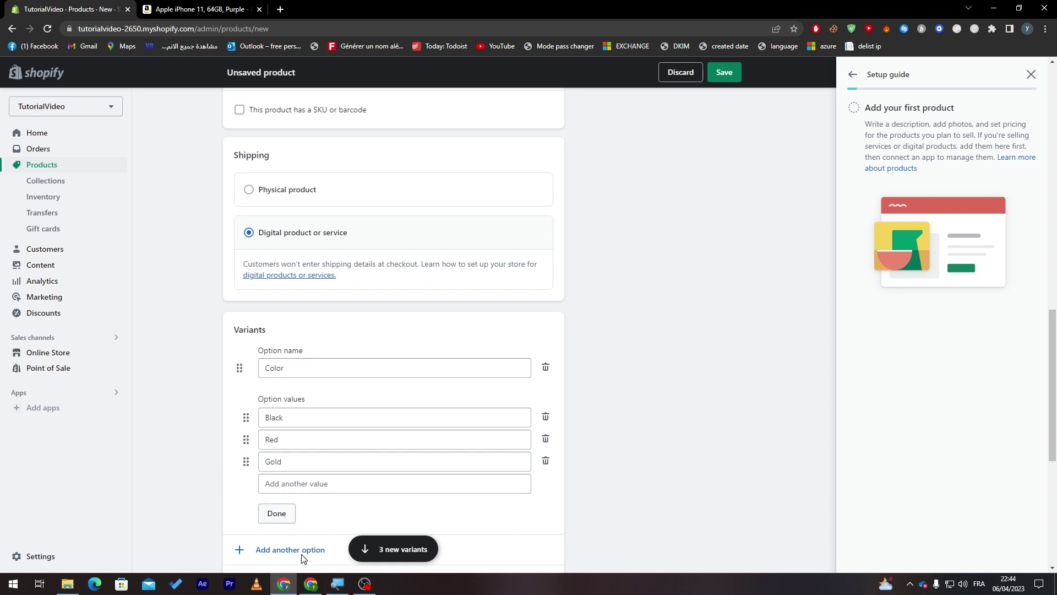
# Add a Style option with values Iphone XS and Iphone X Max alongside Color
pyautogui.scroll(-2, 267, 553)
pyautogui.click(242, 441)
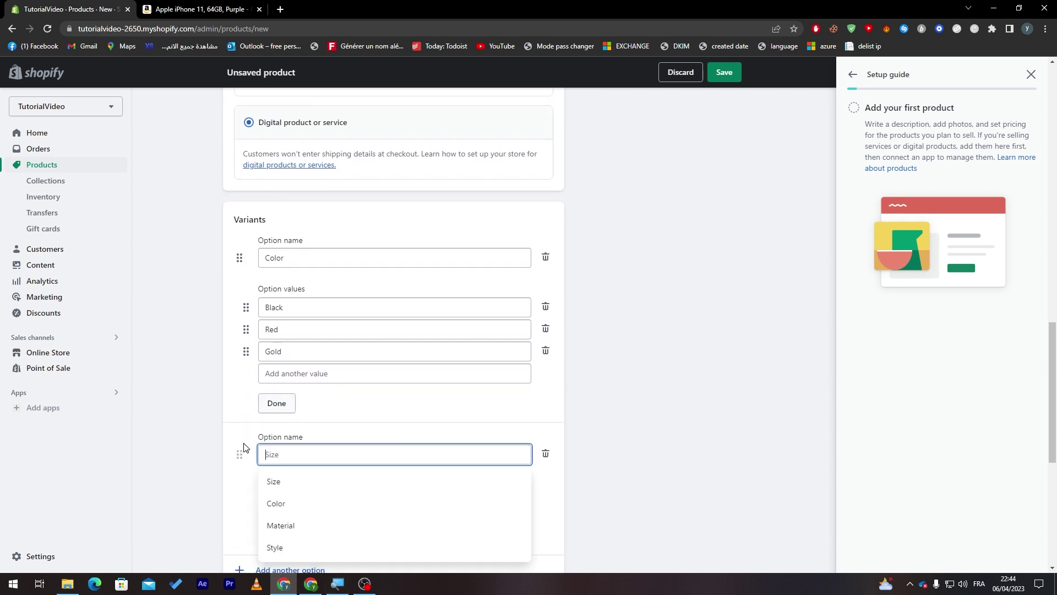
pyautogui.click(282, 545)
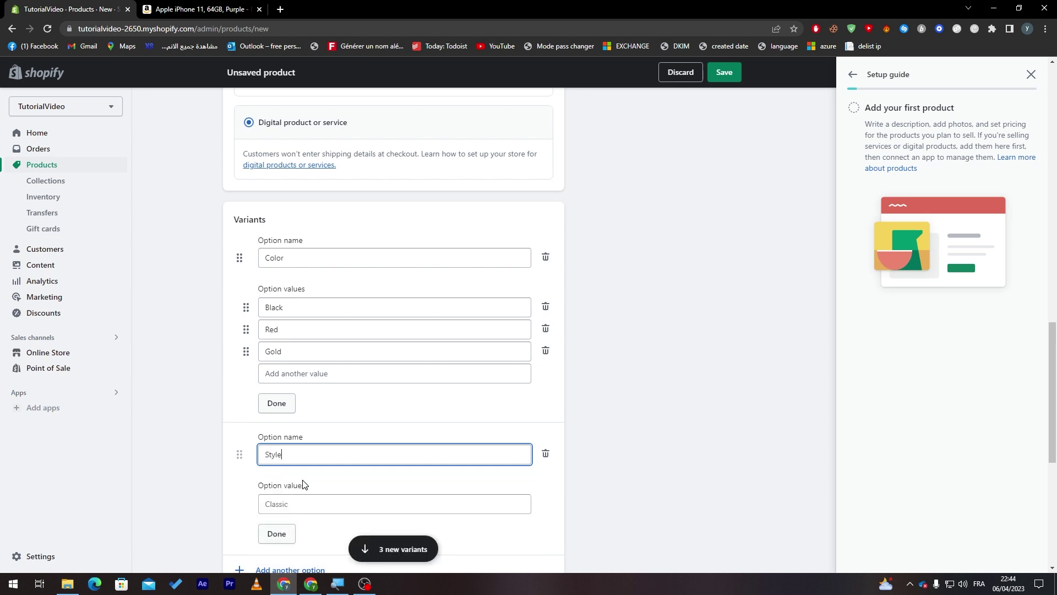
pyautogui.write('Ipo')
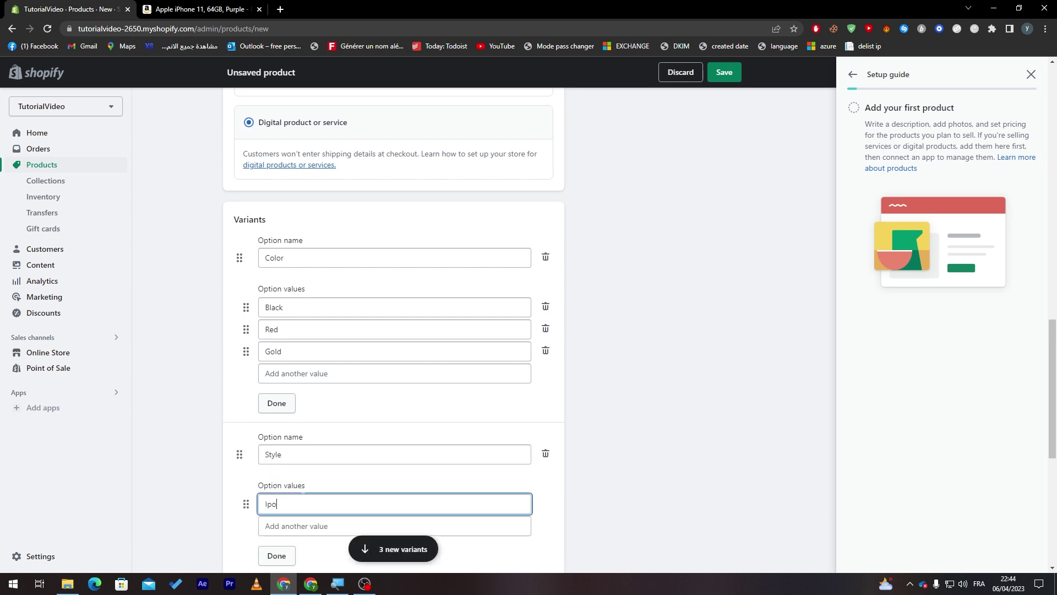
pyautogui.write('phone x')
pyautogui.click(394, 525)
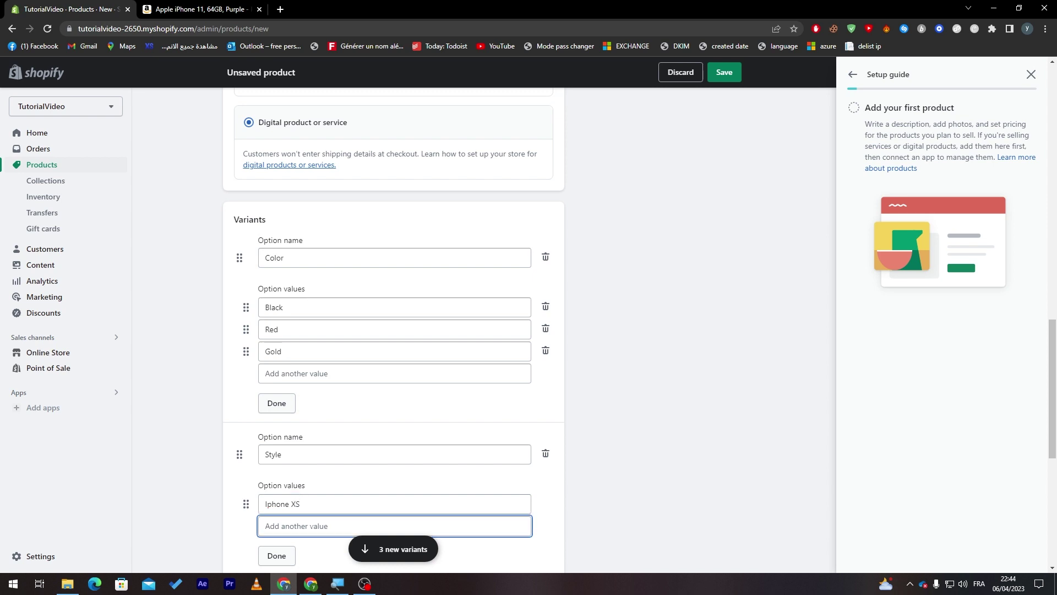
pyautogui.write('Iphone ')
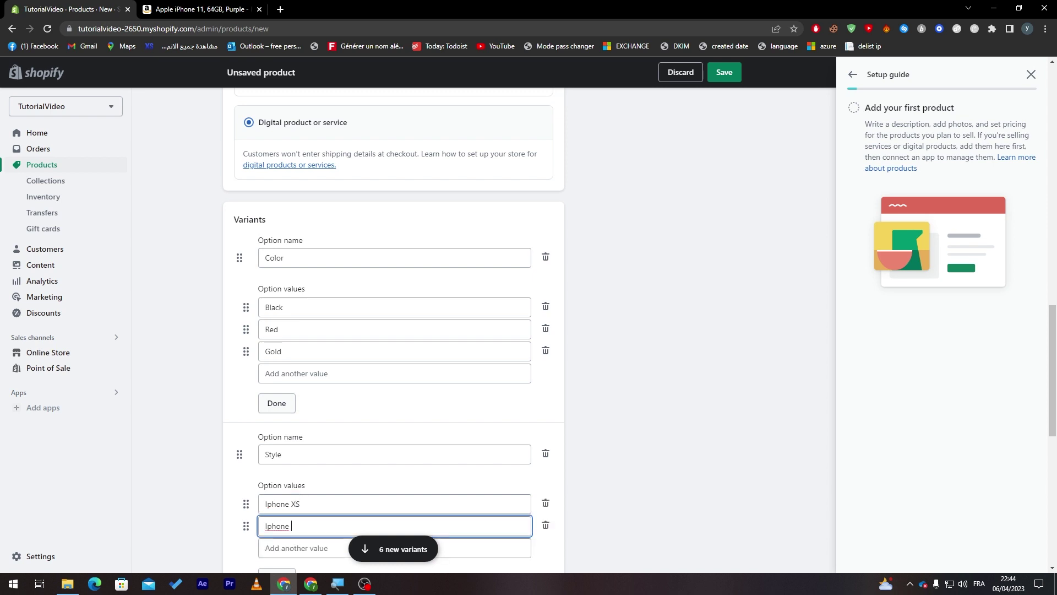
pyautogui.write('X Max')
pyautogui.click(681, 442)
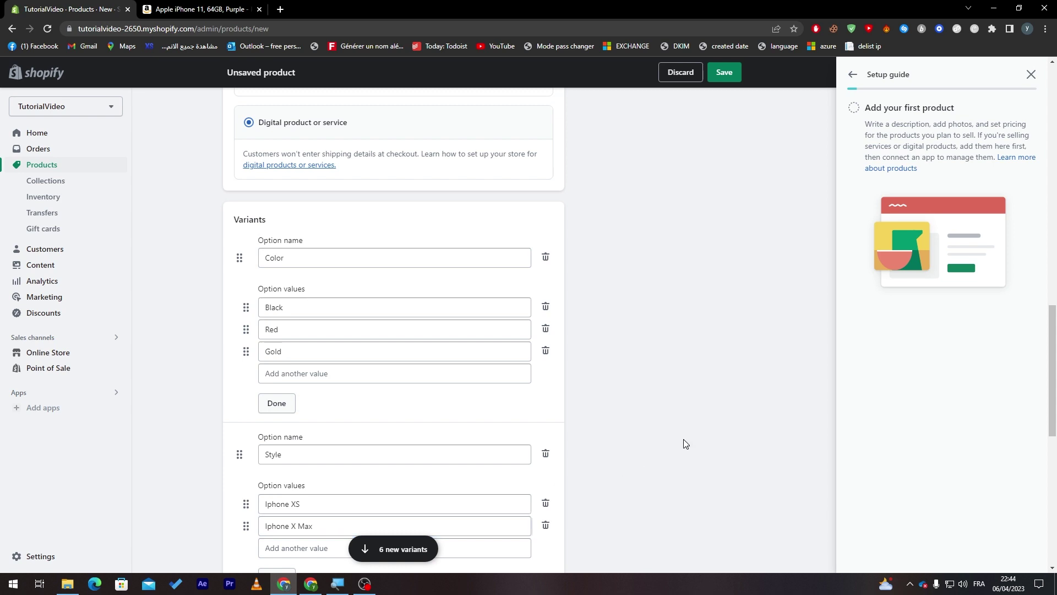
pyautogui.scroll(-8, 681, 441)
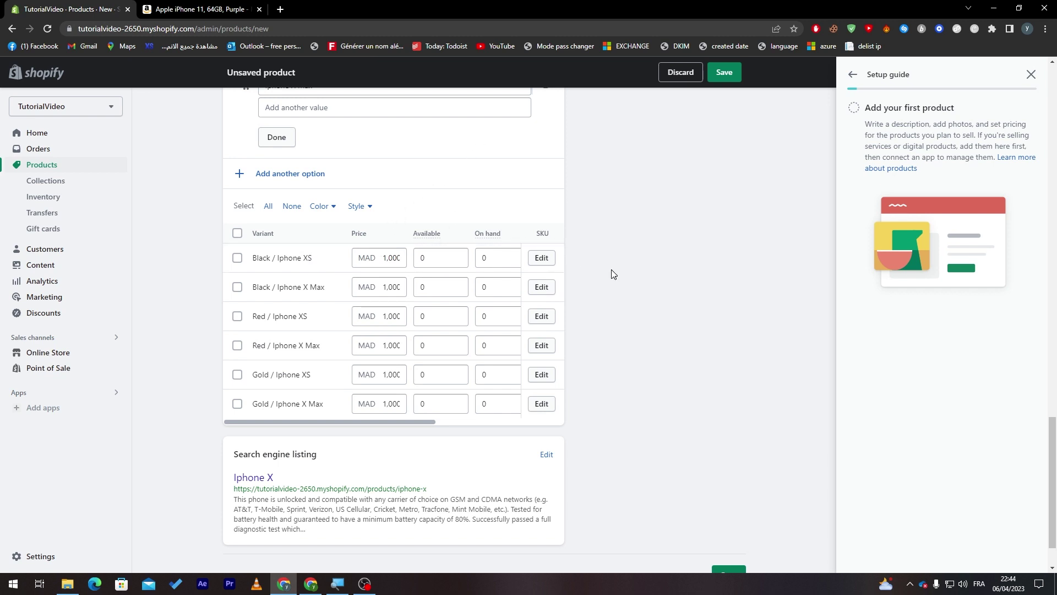
pyautogui.scroll(-1, 613, 269)
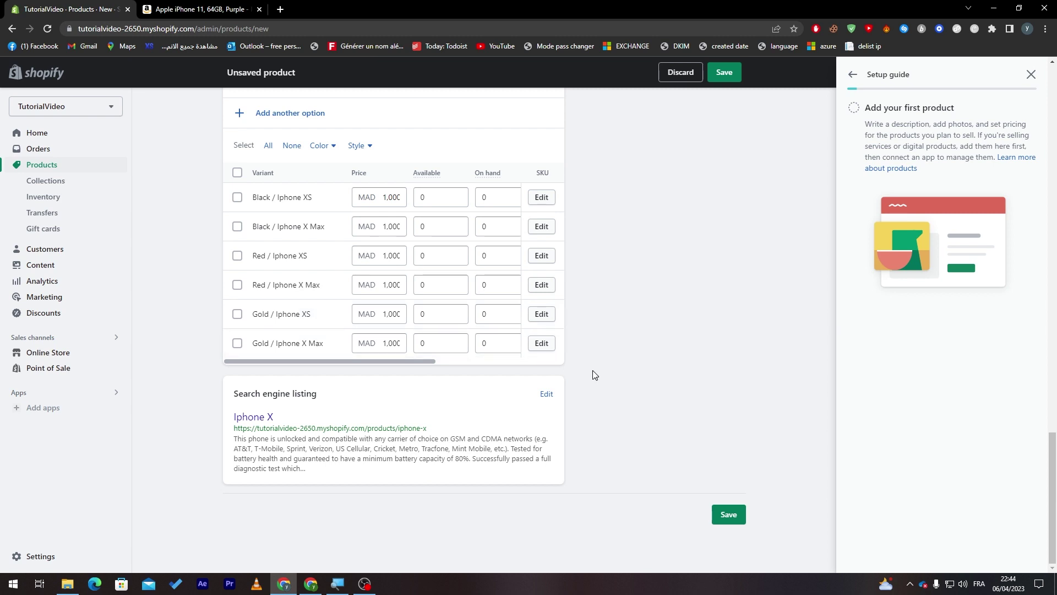
pyautogui.moveTo(410, 362); pyautogui.dragTo(325, 378)
pyautogui.click(743, 519)
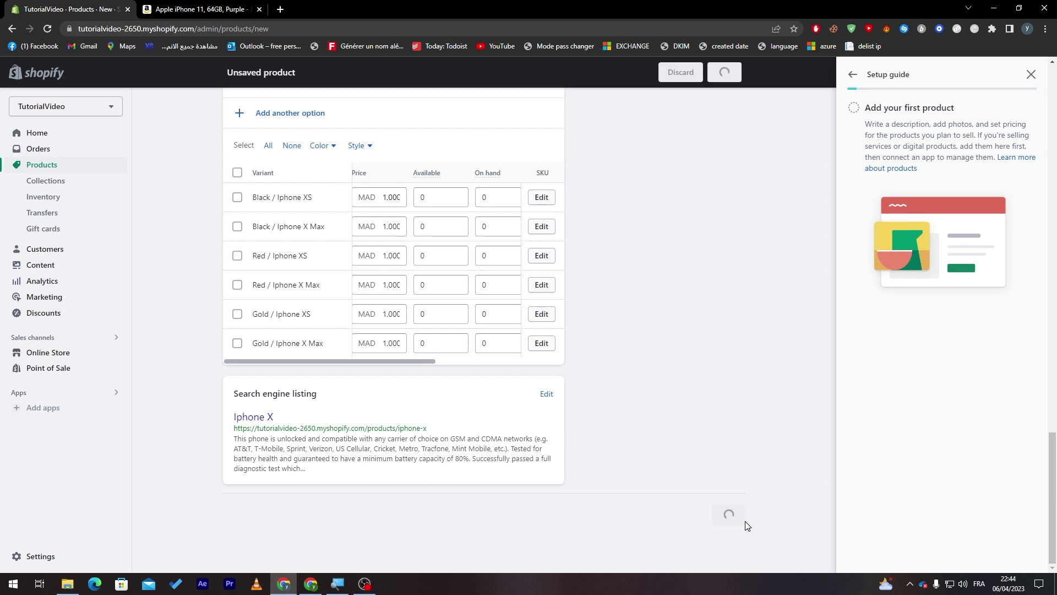